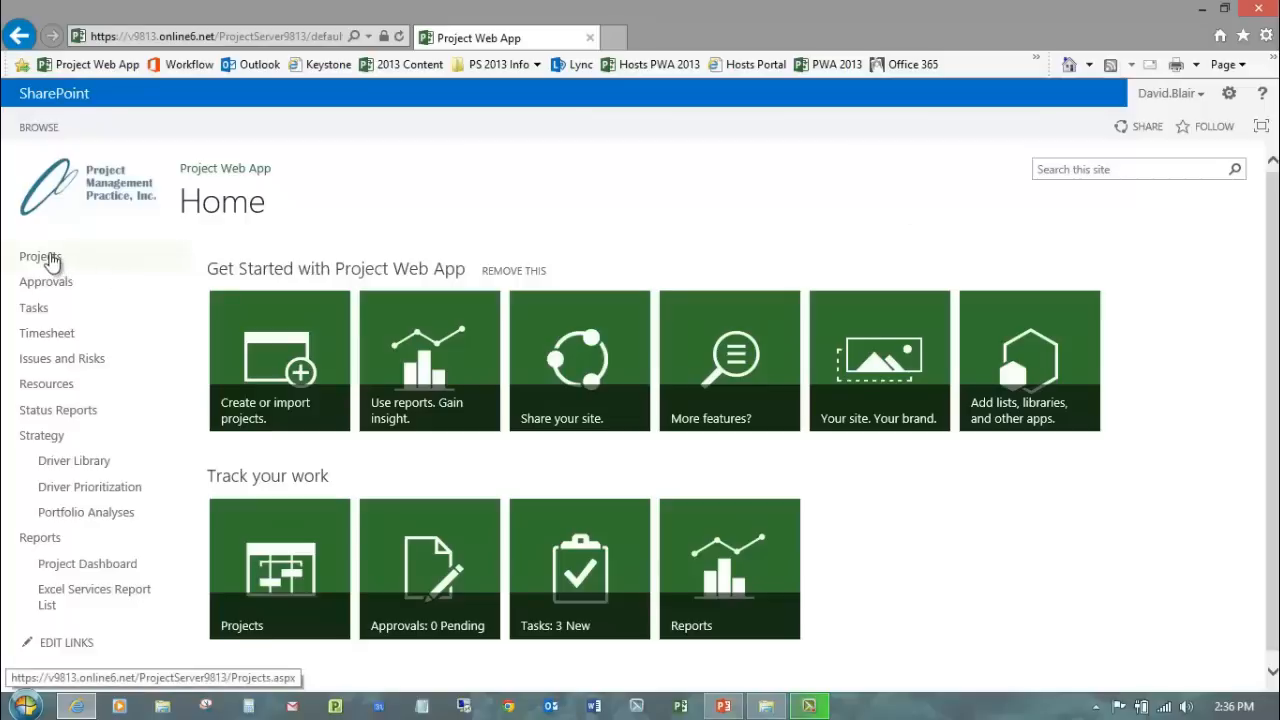
- Open the resource plan of the Software Rollout to IT Dept project and check the available resource utilization calculation options
click(44, 262)
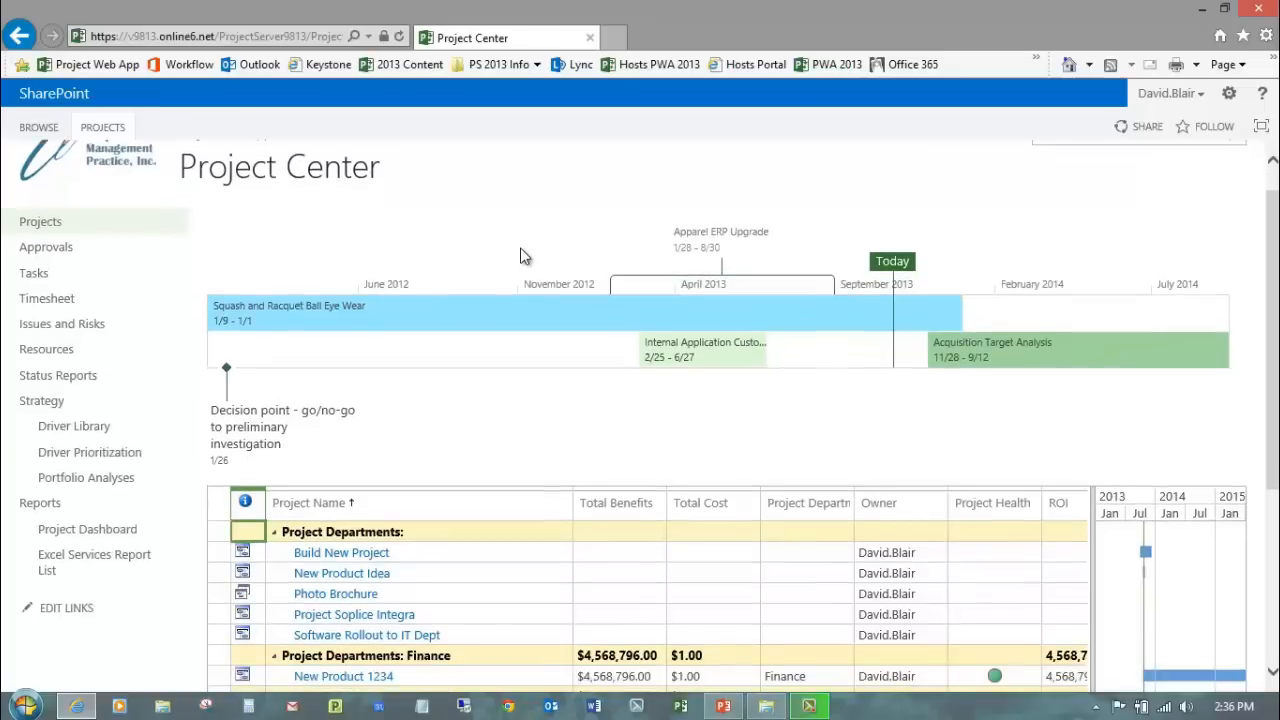
scroll(520, 256, down, 2)
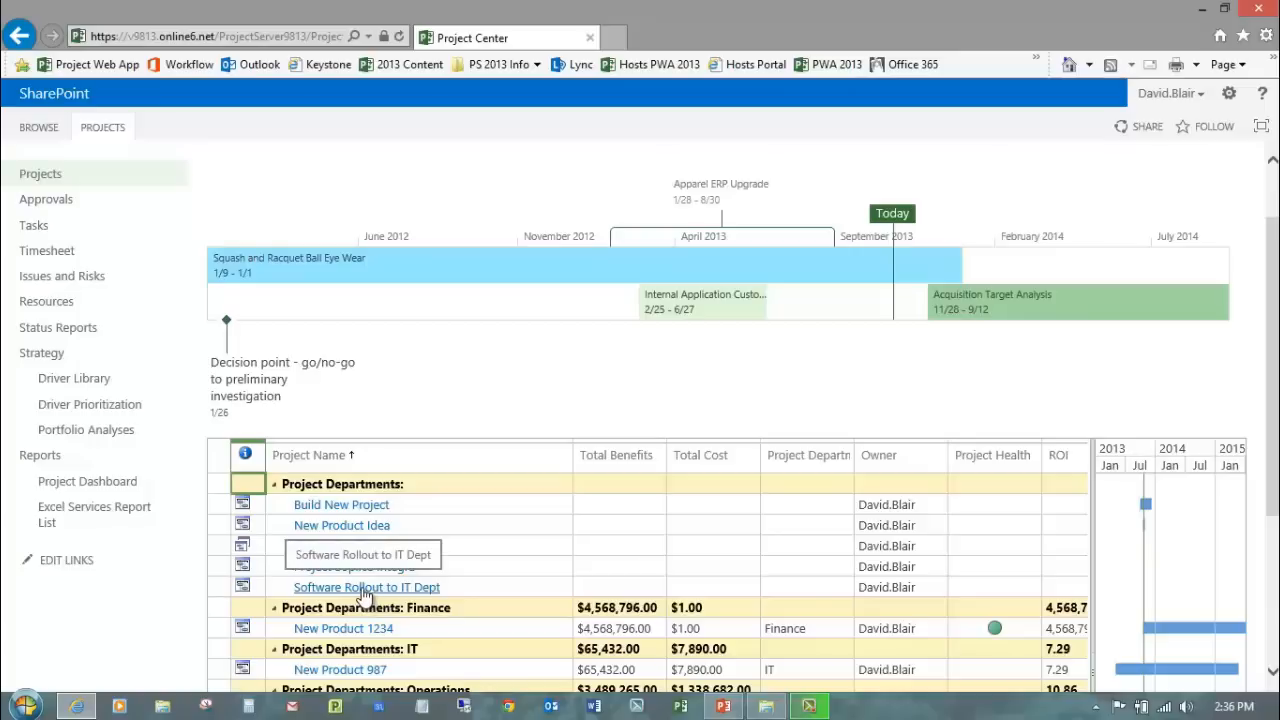
click(222, 592)
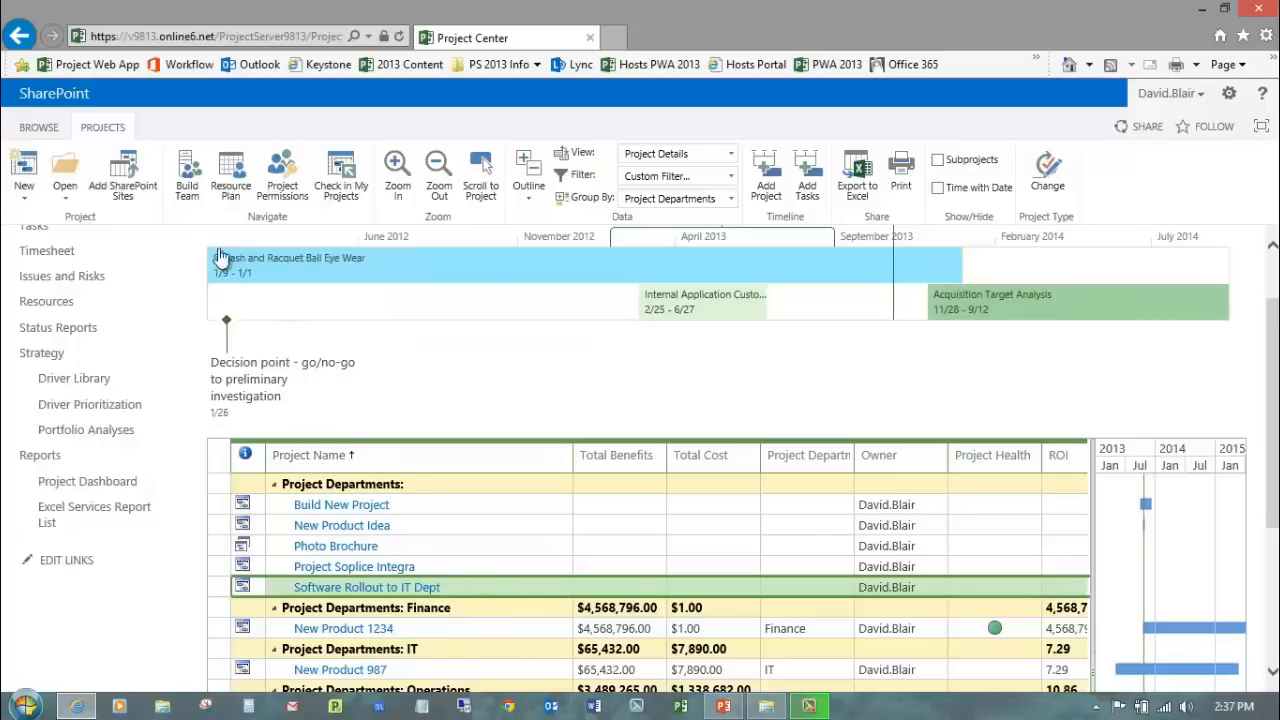
click(231, 178)
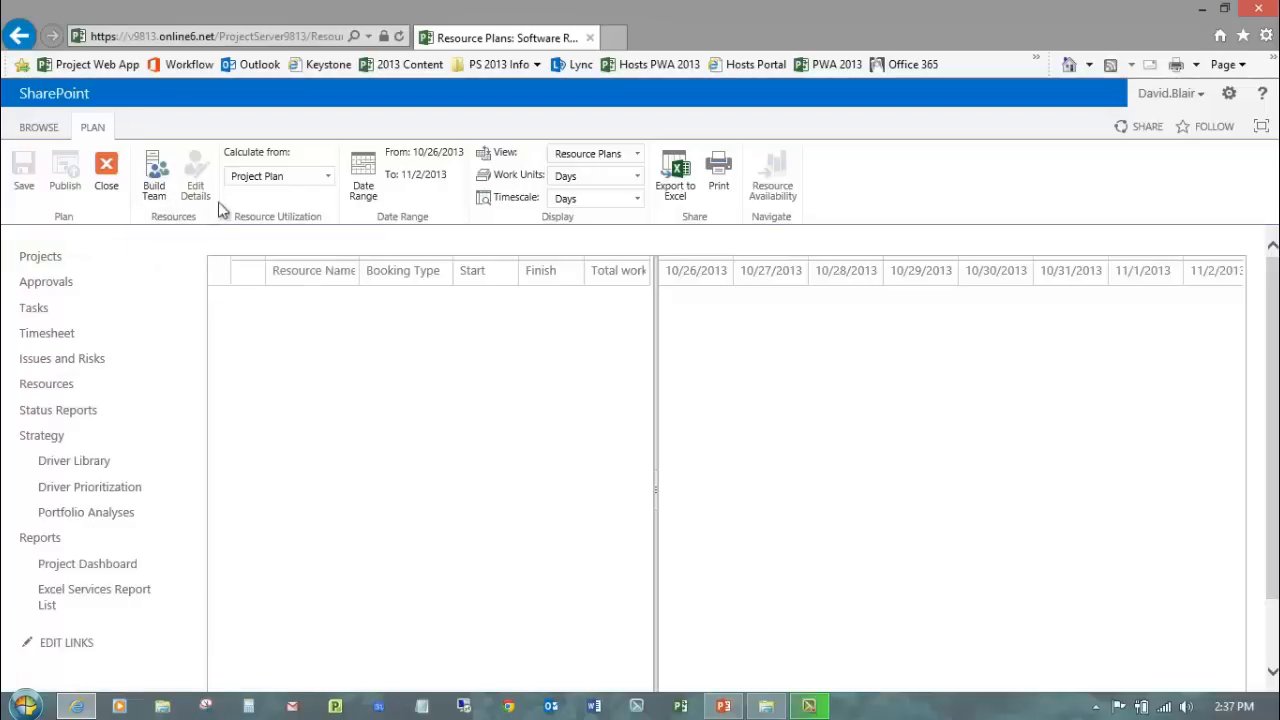
click(328, 176)
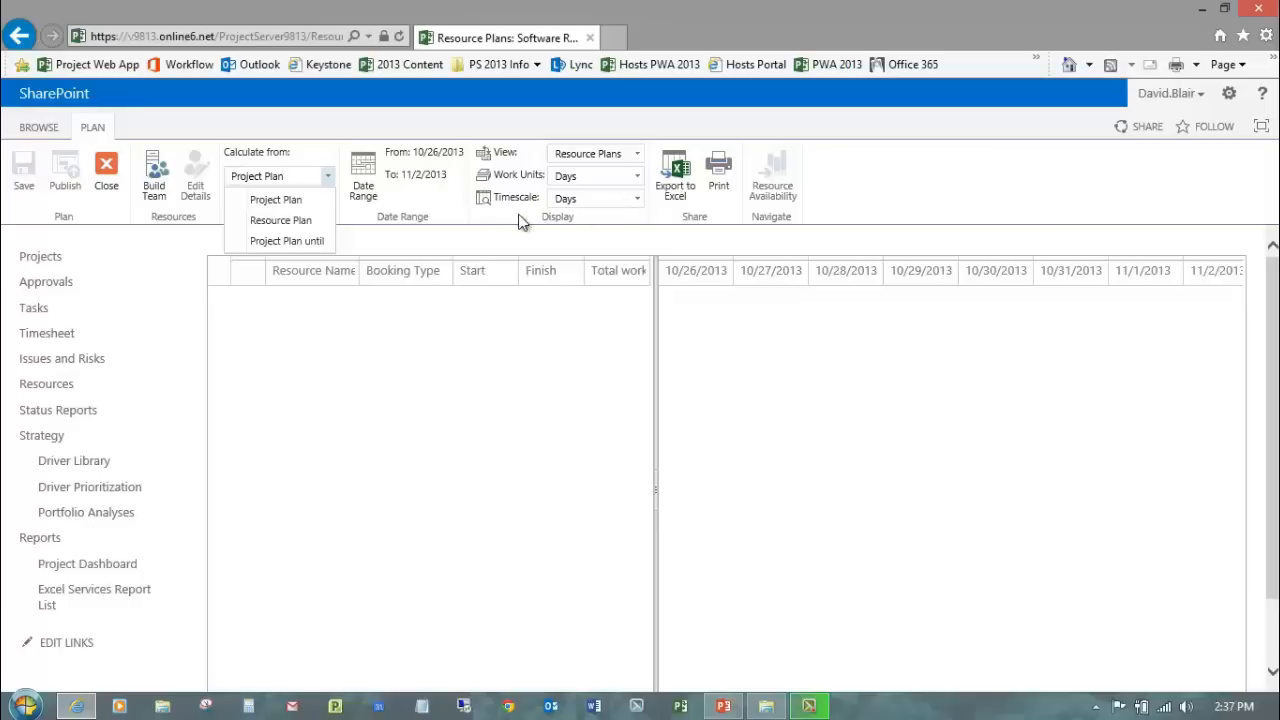
click(410, 400)
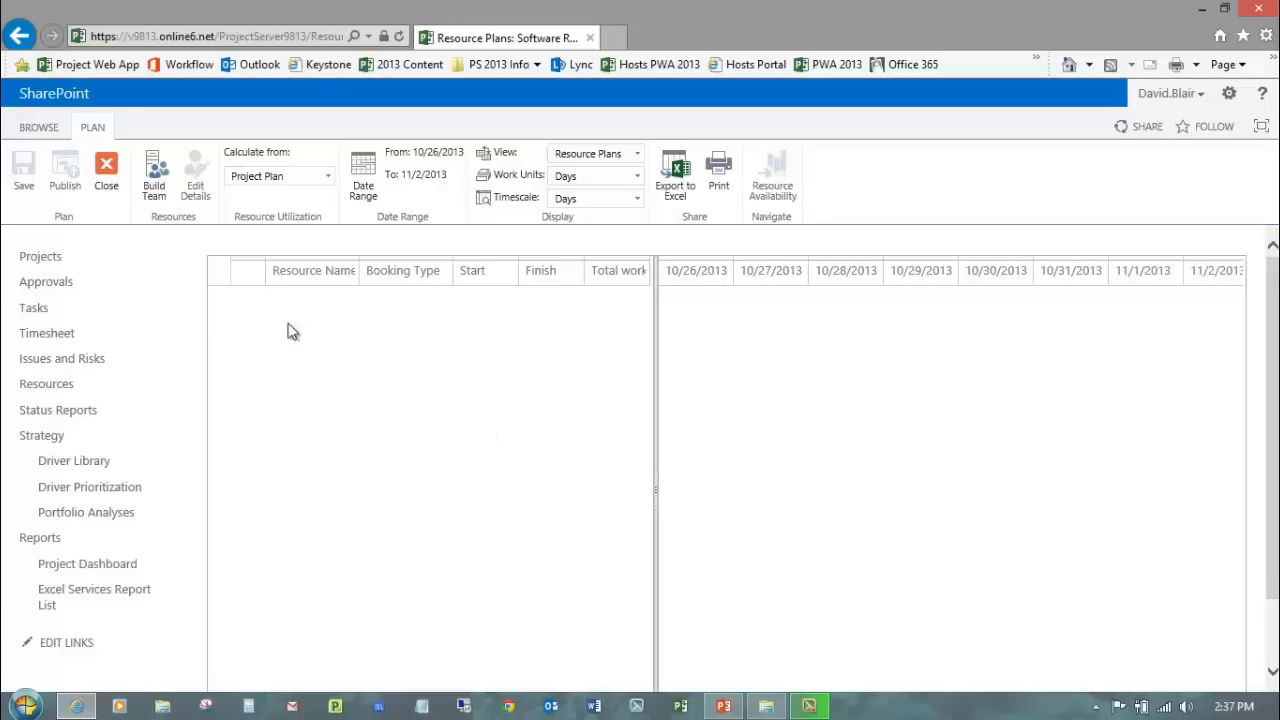
- Build the plan's team from Accountant, Creative Designer, the signed-in user and one other named employee, and save it
click(155, 188)
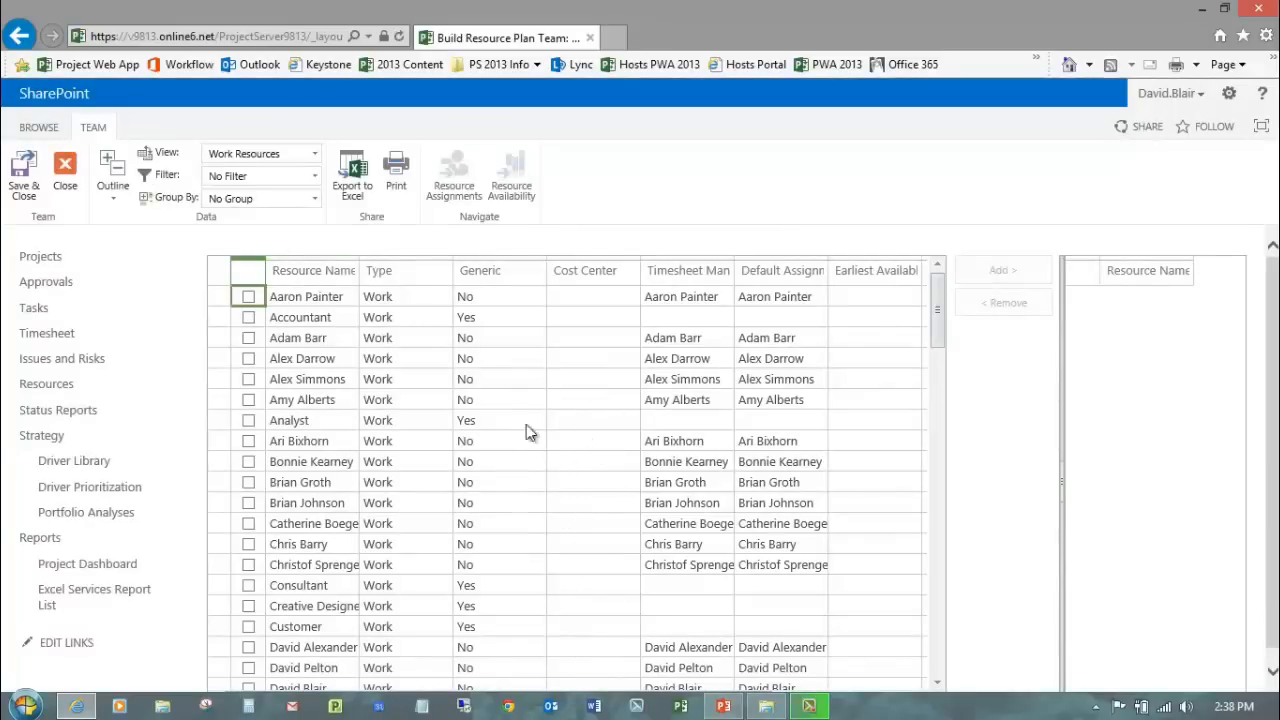
drag(357, 270, 384, 270)
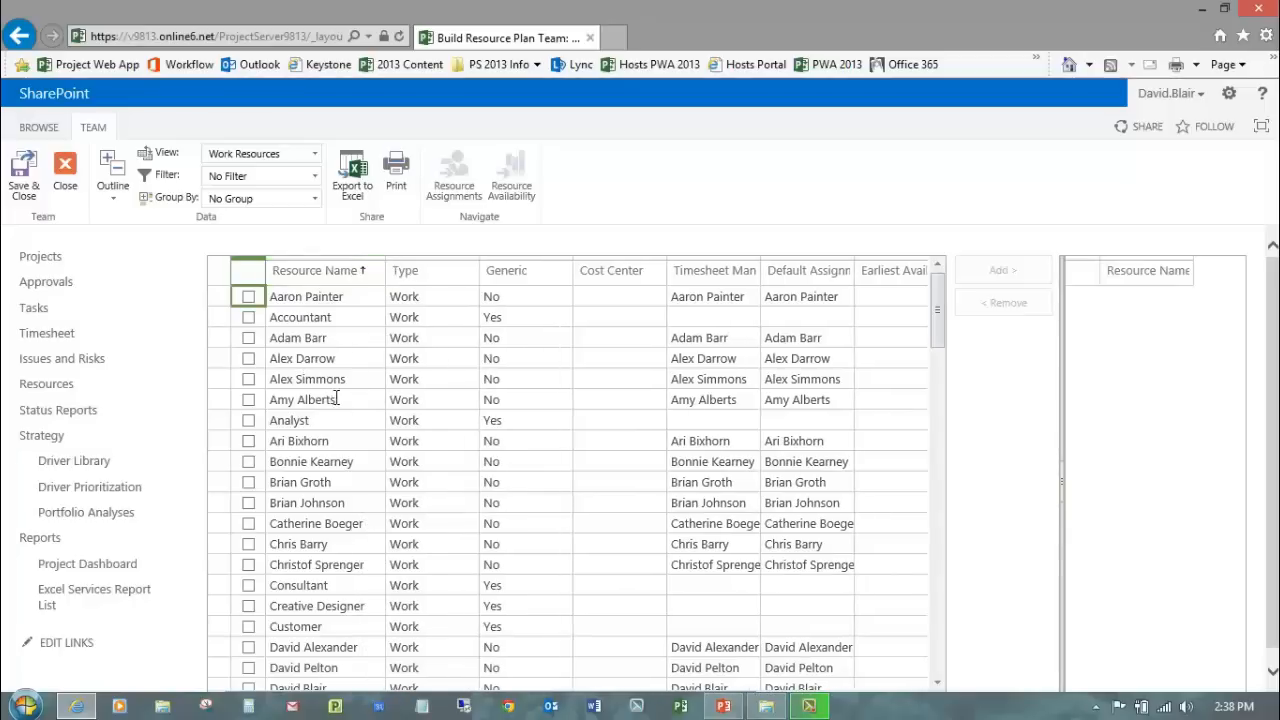
click(249, 316)
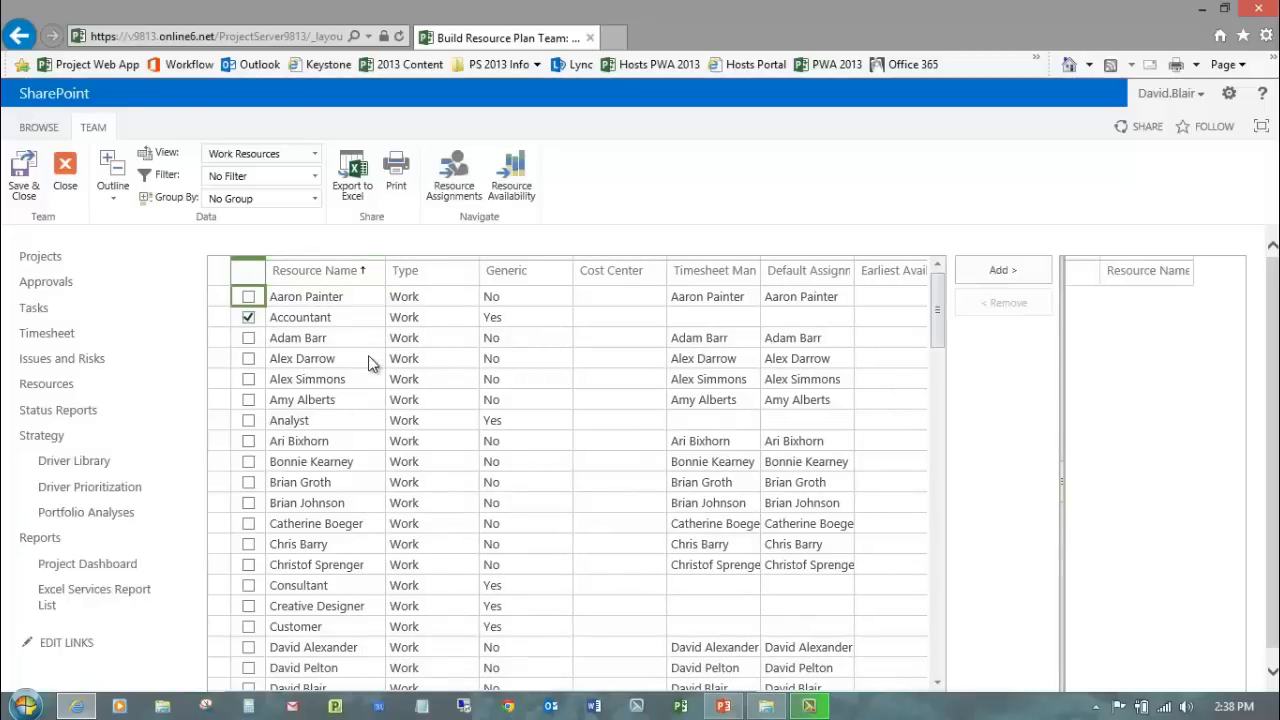
click(249, 484)
scroll(360, 602, down, 2)
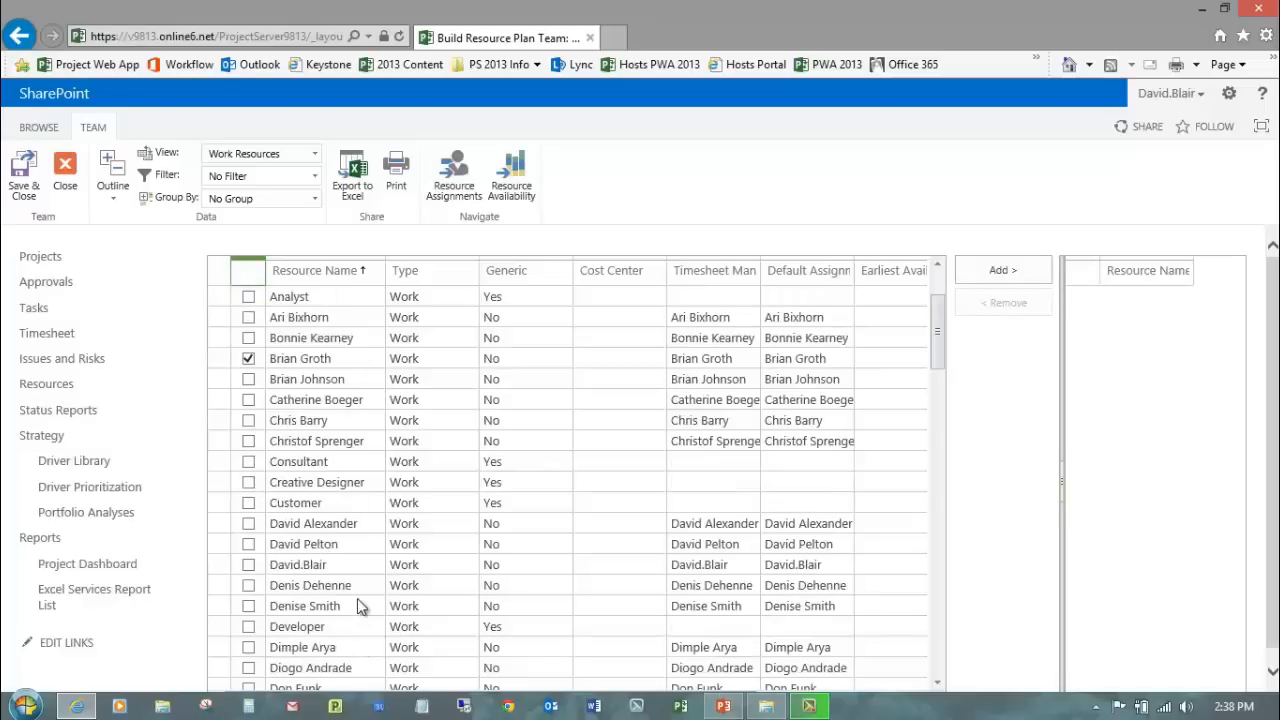
click(249, 565)
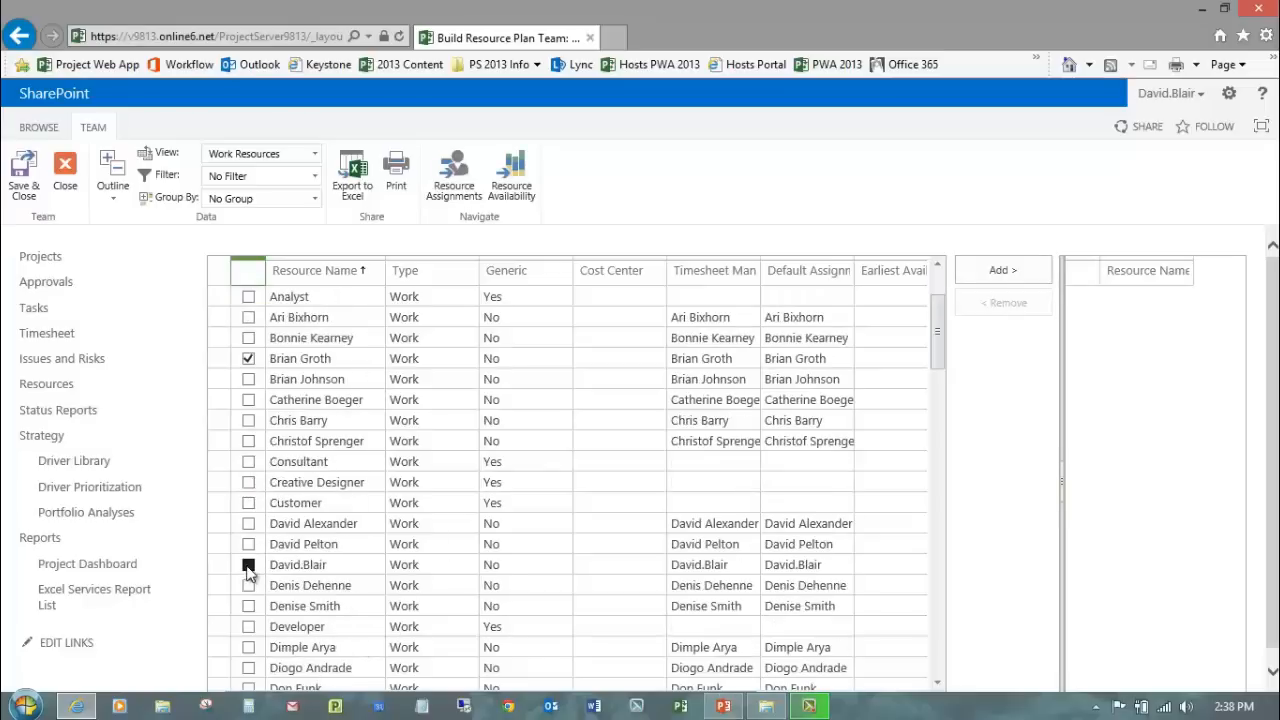
click(249, 482)
click(999, 273)
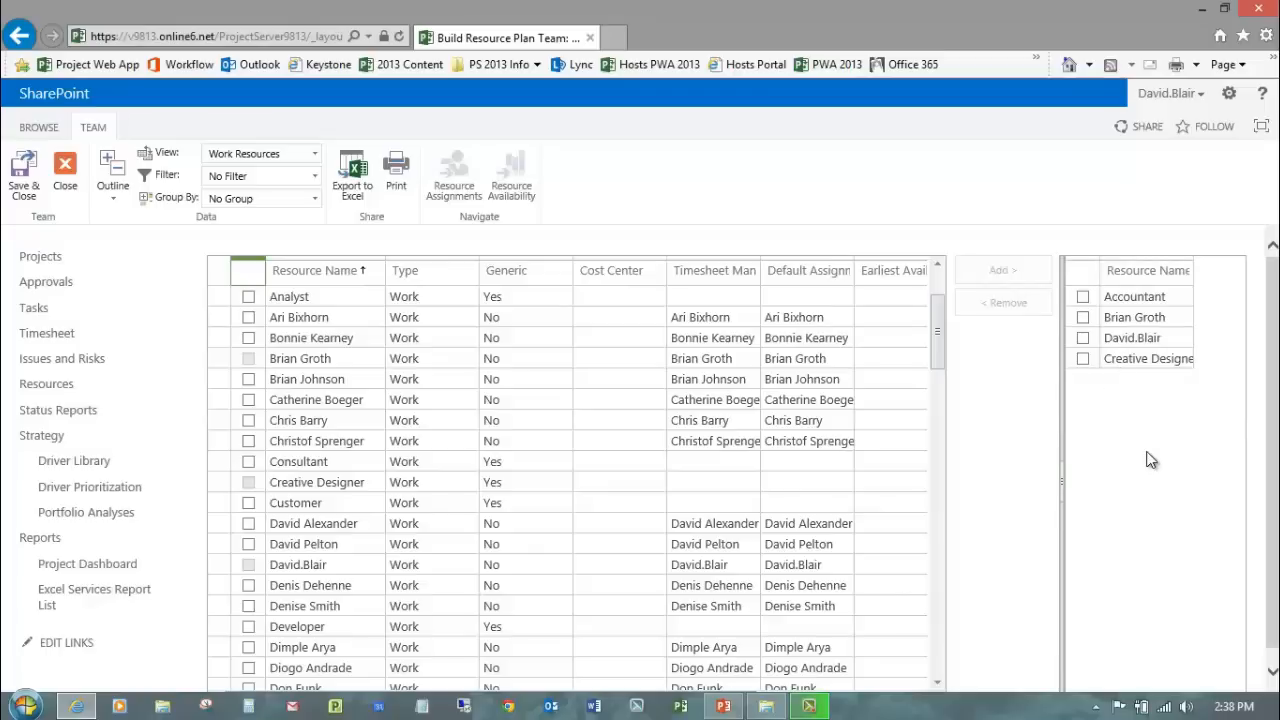
click(22, 180)
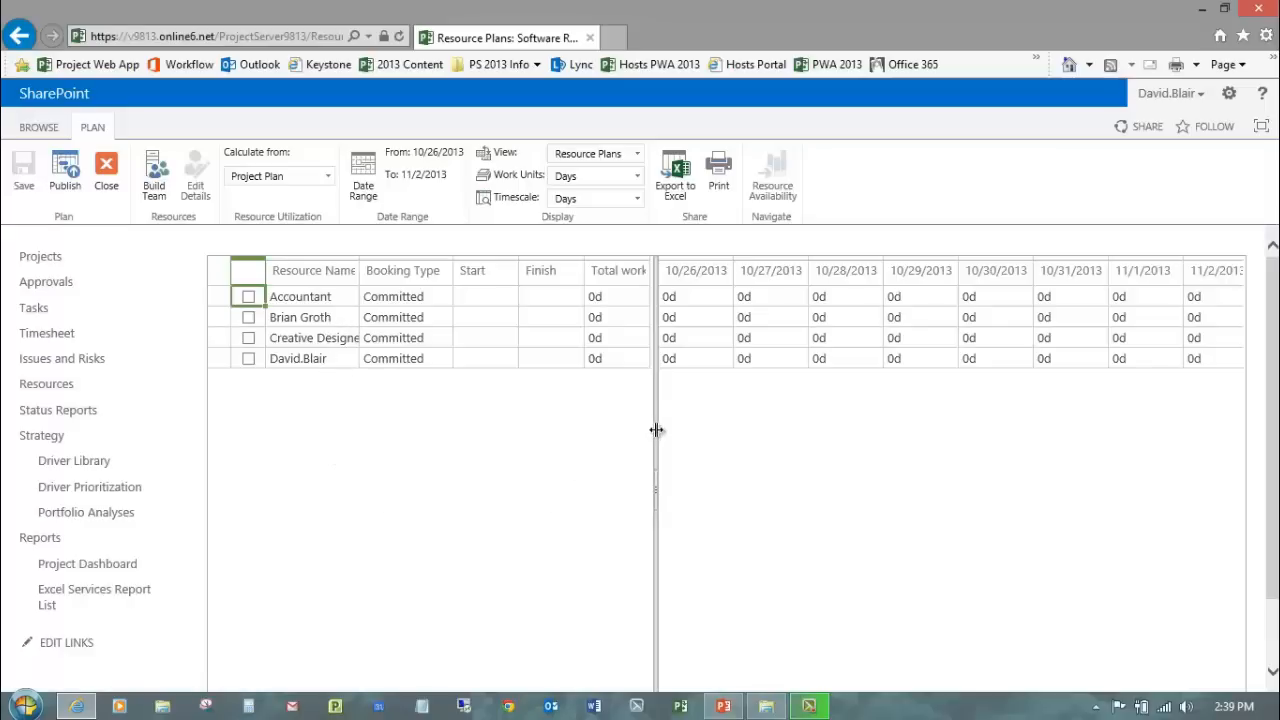
- Set the start of the resource plan's date range to 12/2/2013
drag(656, 430, 514, 464)
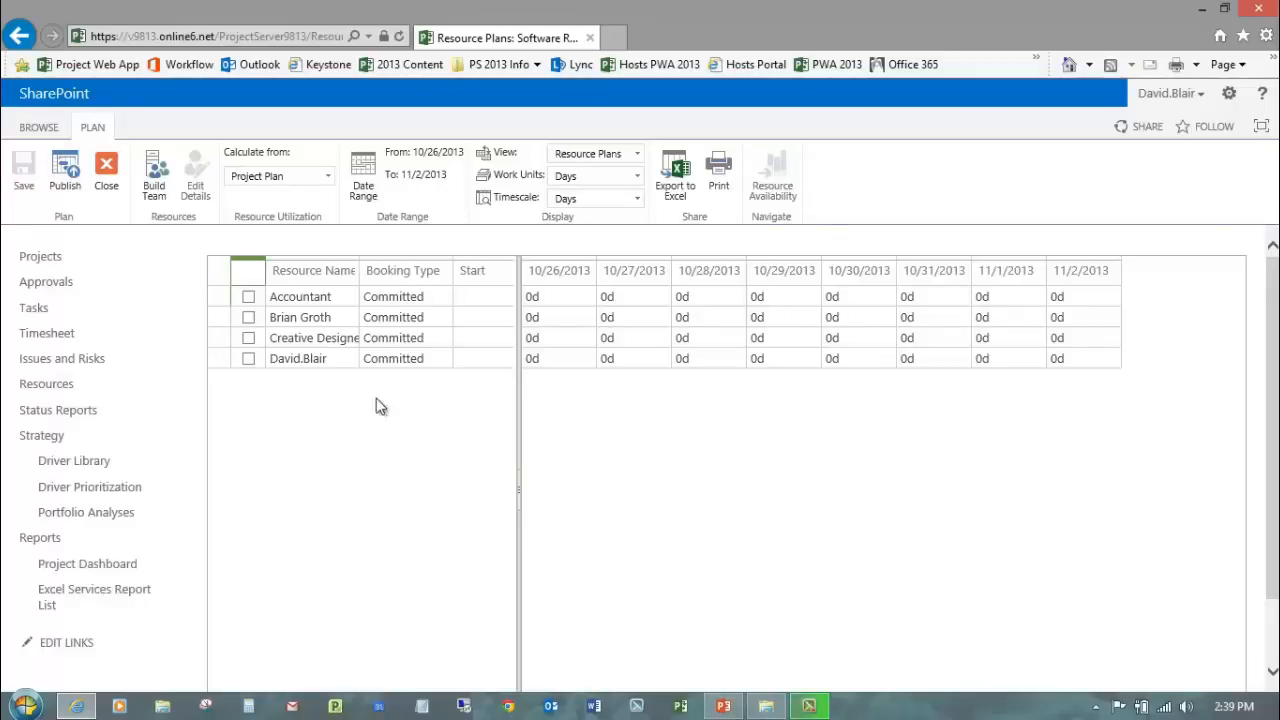
click(366, 180)
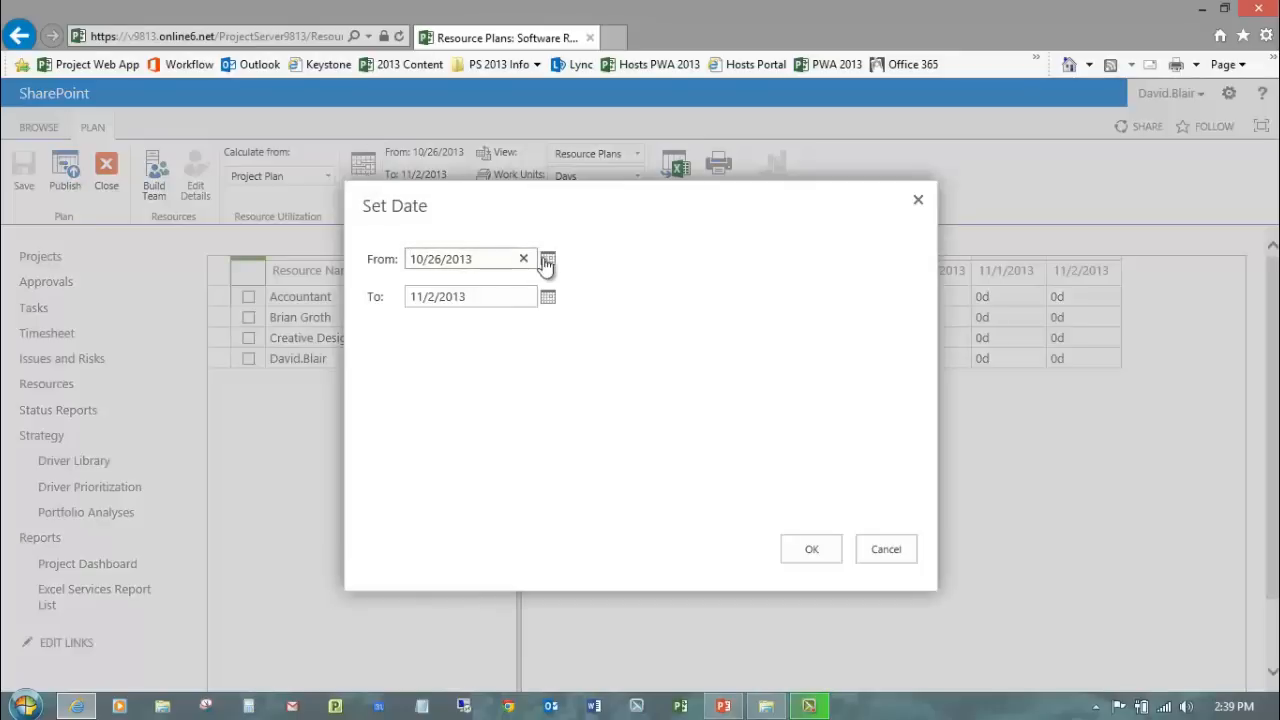
click(547, 261)
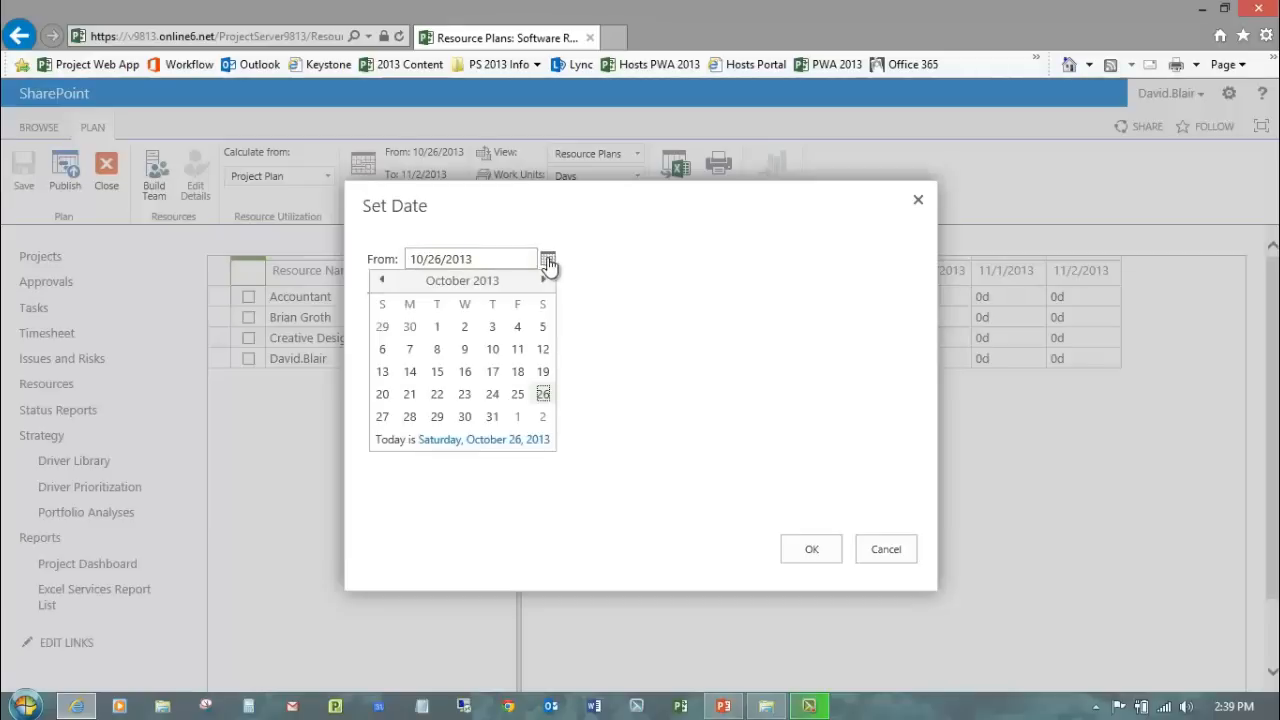
click(542, 282)
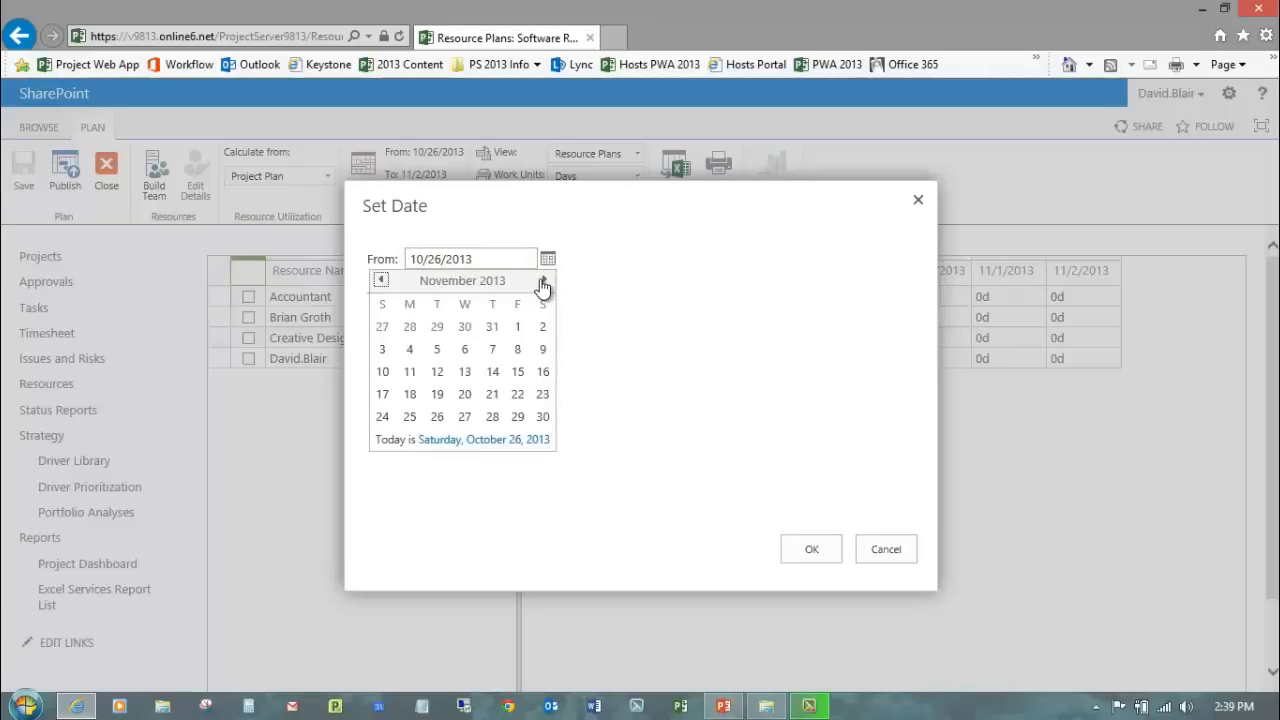
click(542, 283)
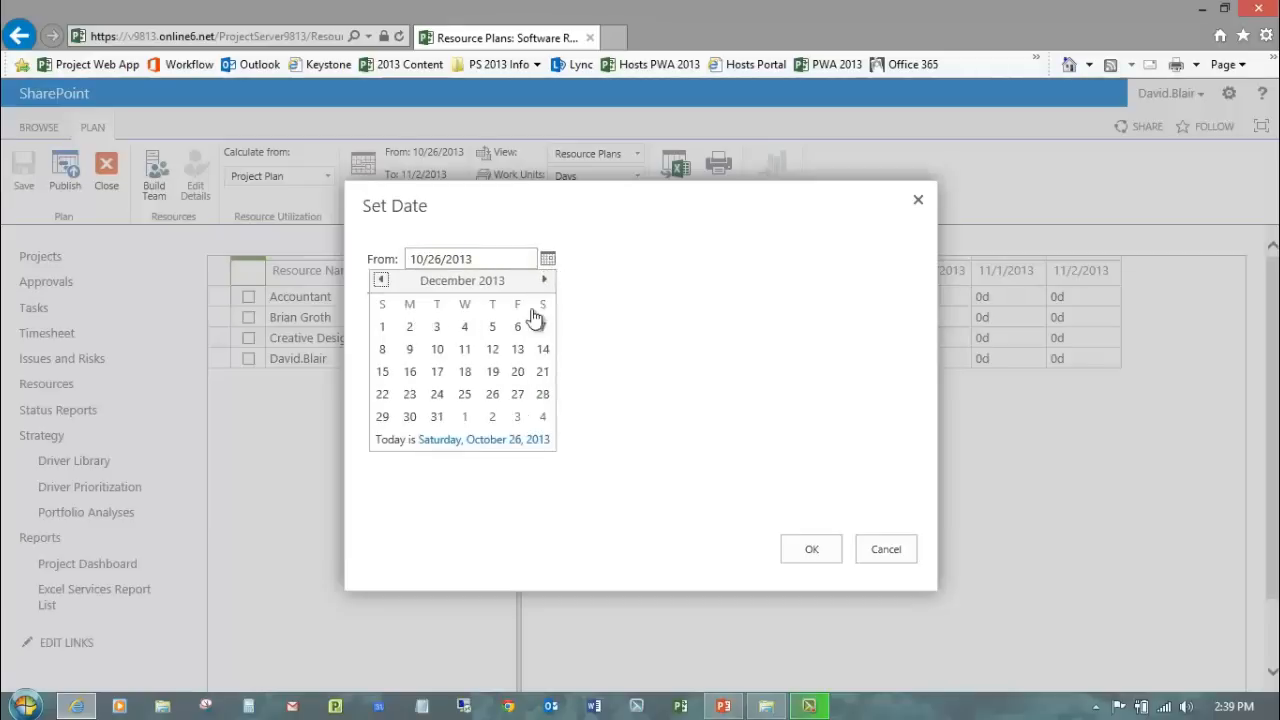
click(409, 328)
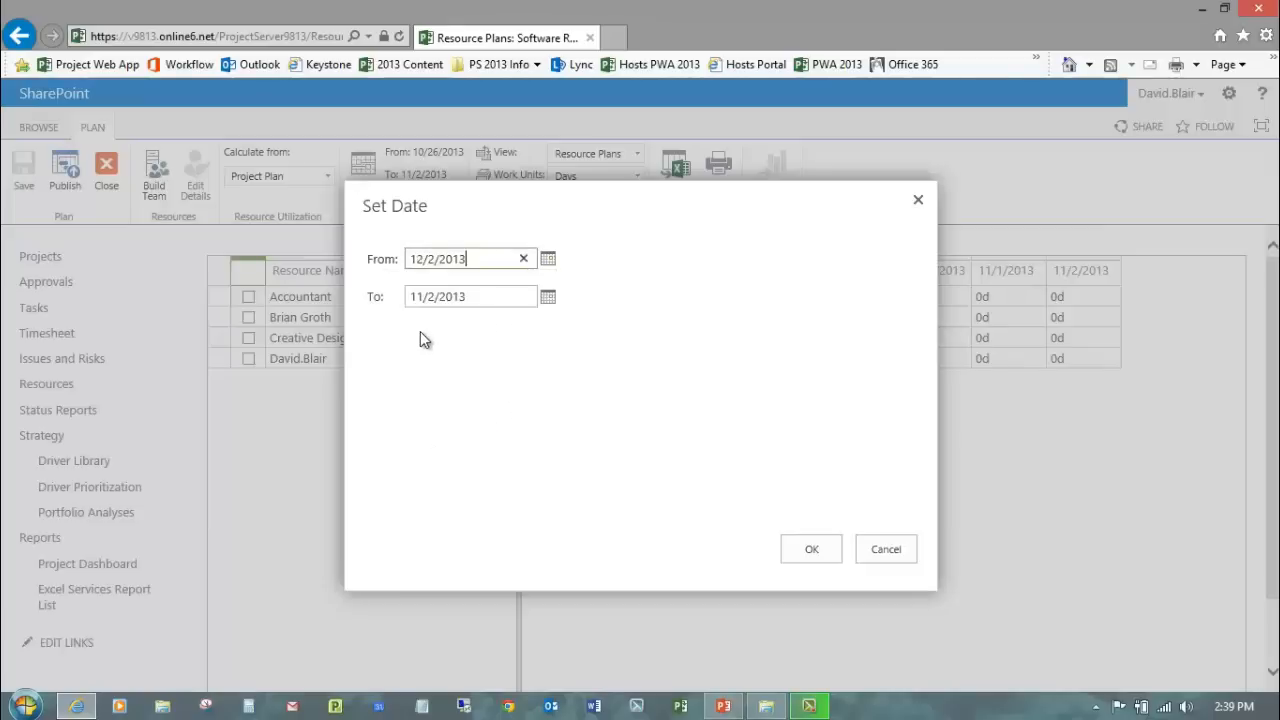
- Set the end of the resource plan's date range to 2/28/2014 and apply the range
click(548, 306)
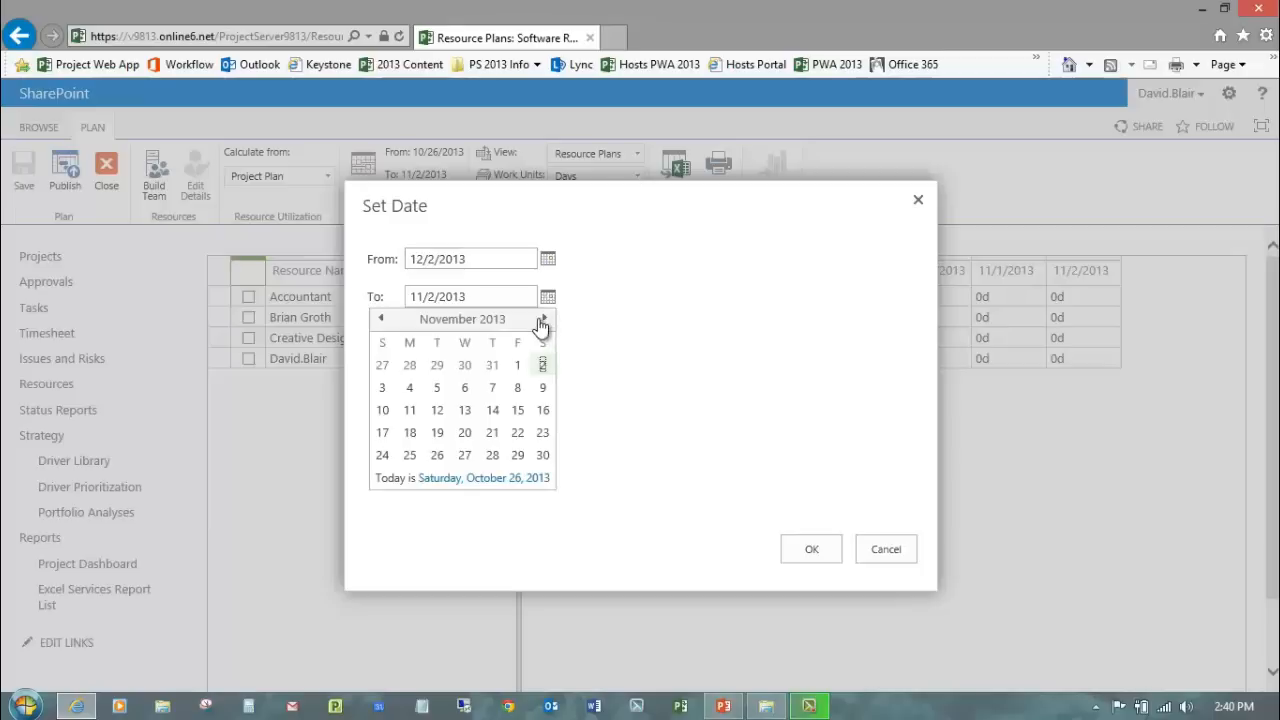
click(543, 319)
click(543, 319)
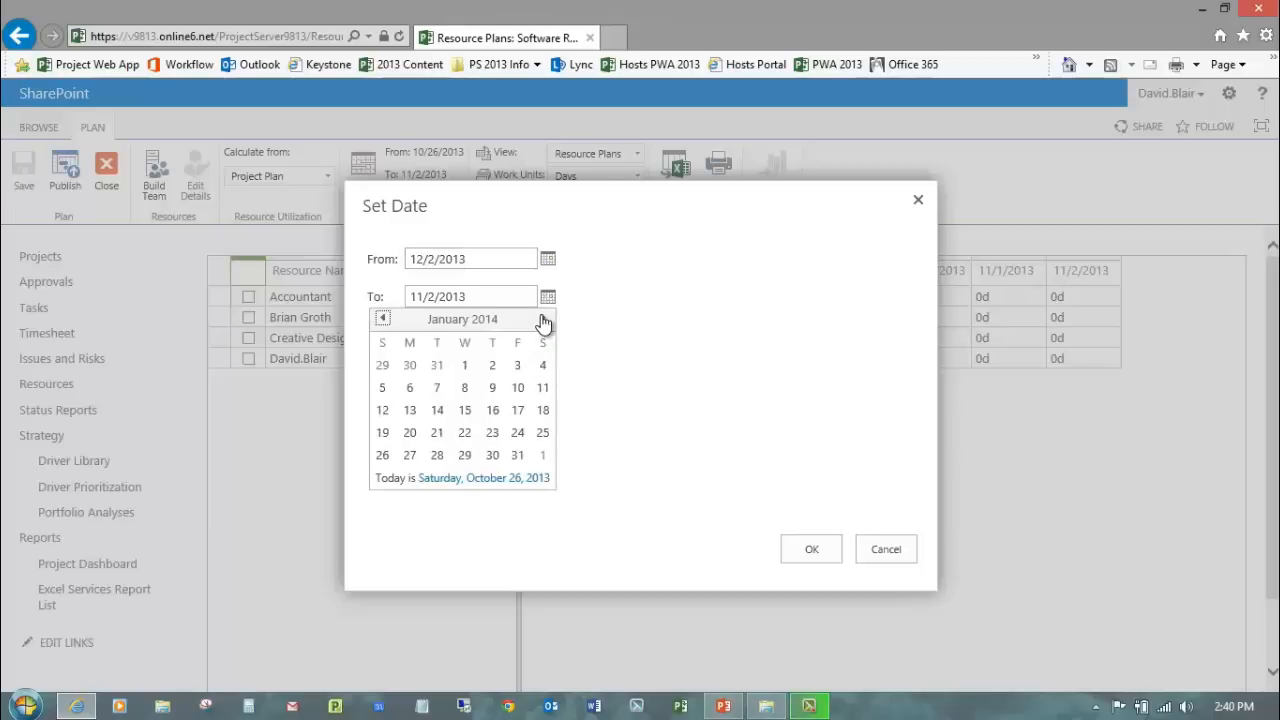
click(543, 319)
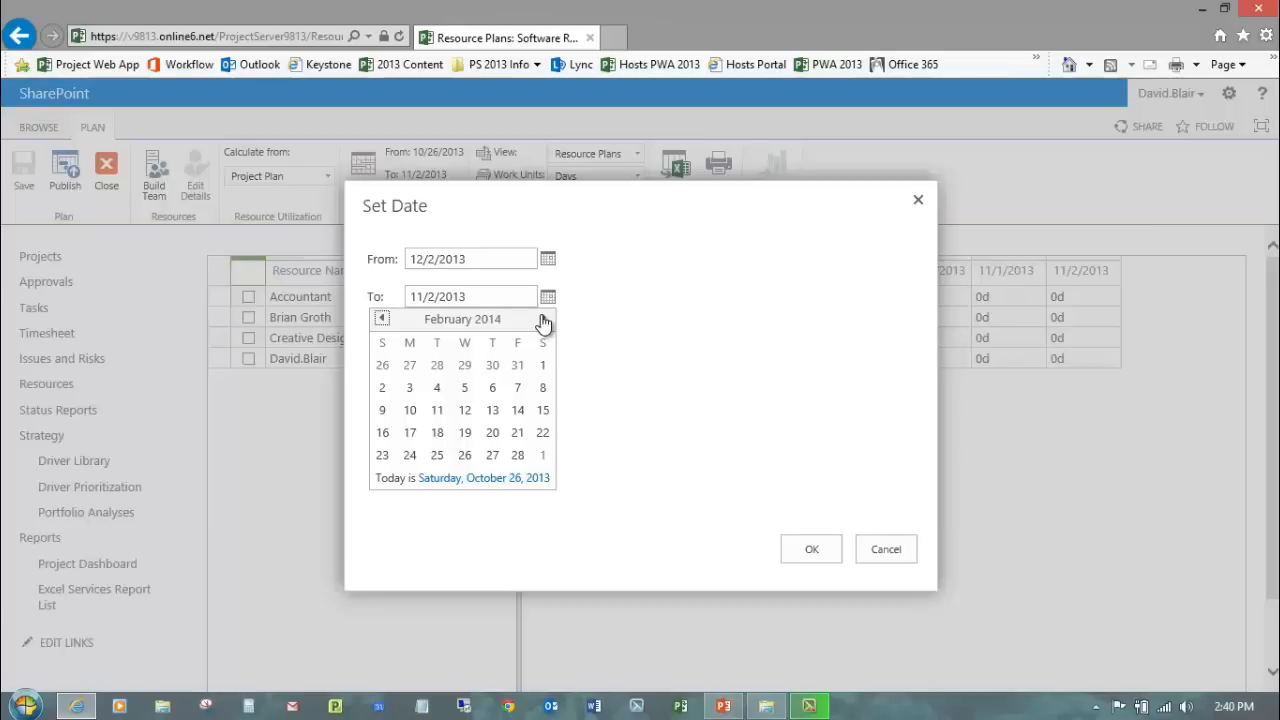
click(517, 455)
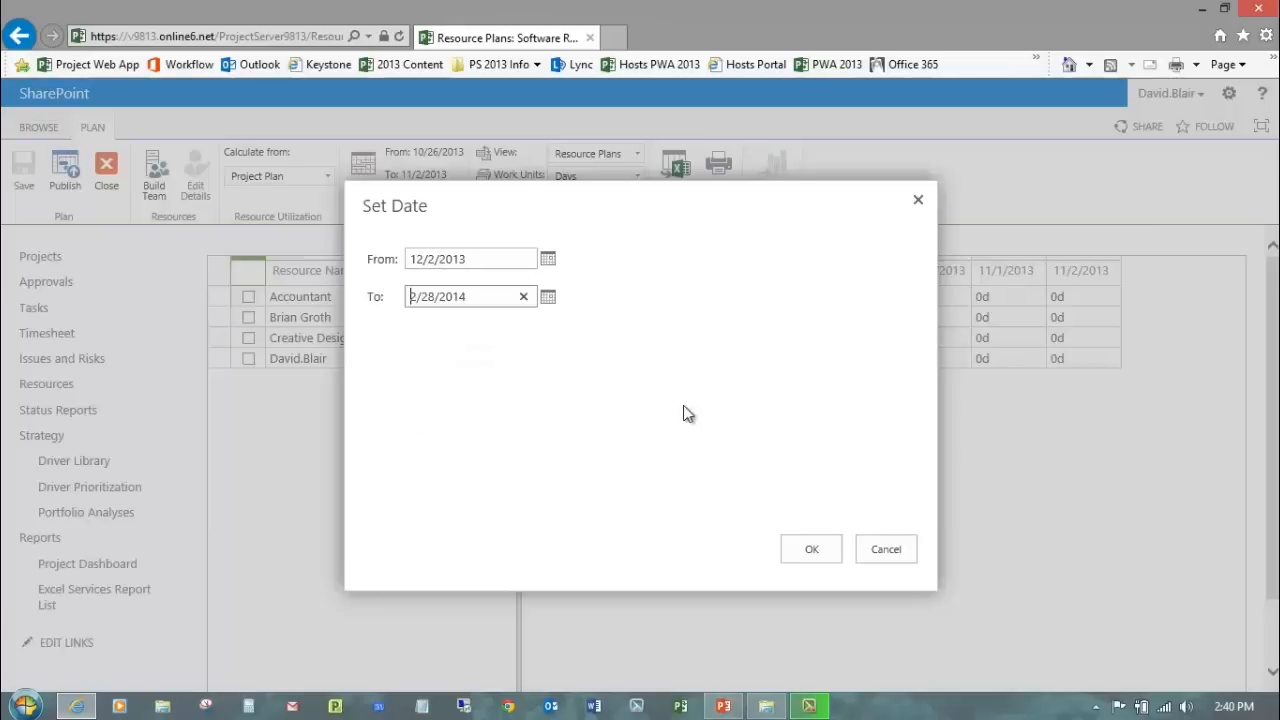
click(812, 547)
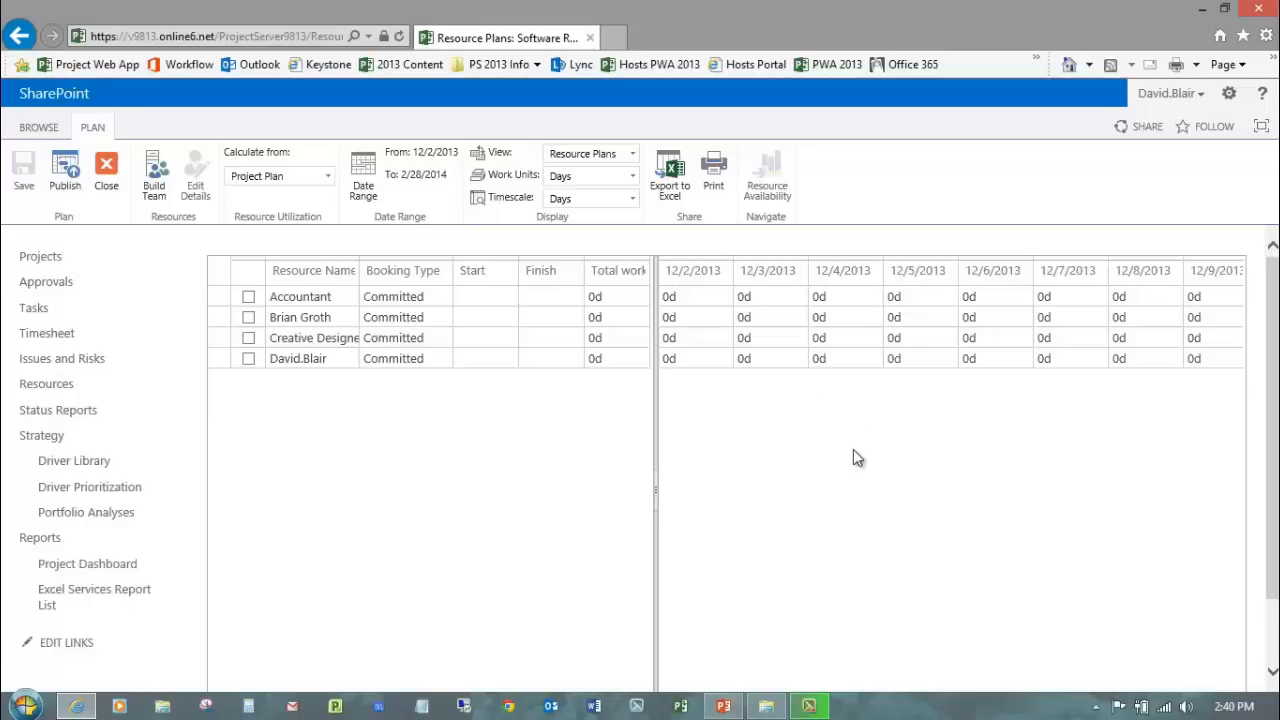
- Display the resource plan on a Months timescale with work units as Full-time Equivalent
click(632, 202)
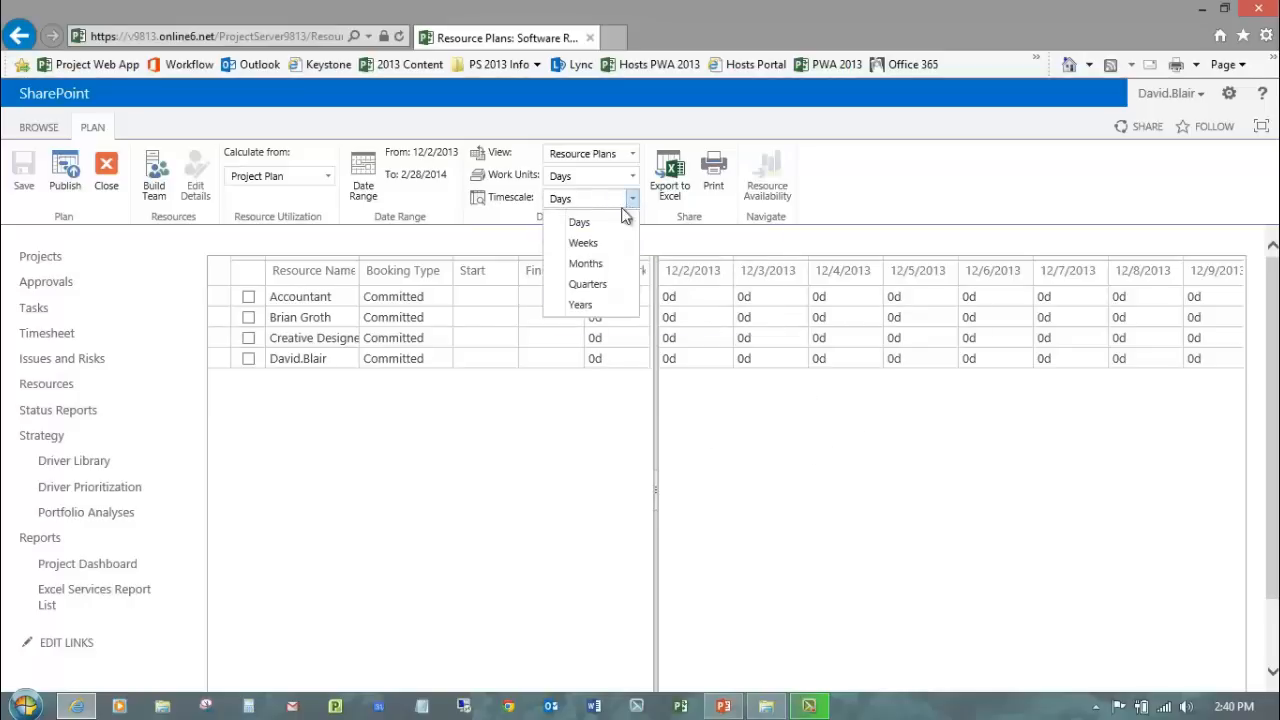
click(585, 263)
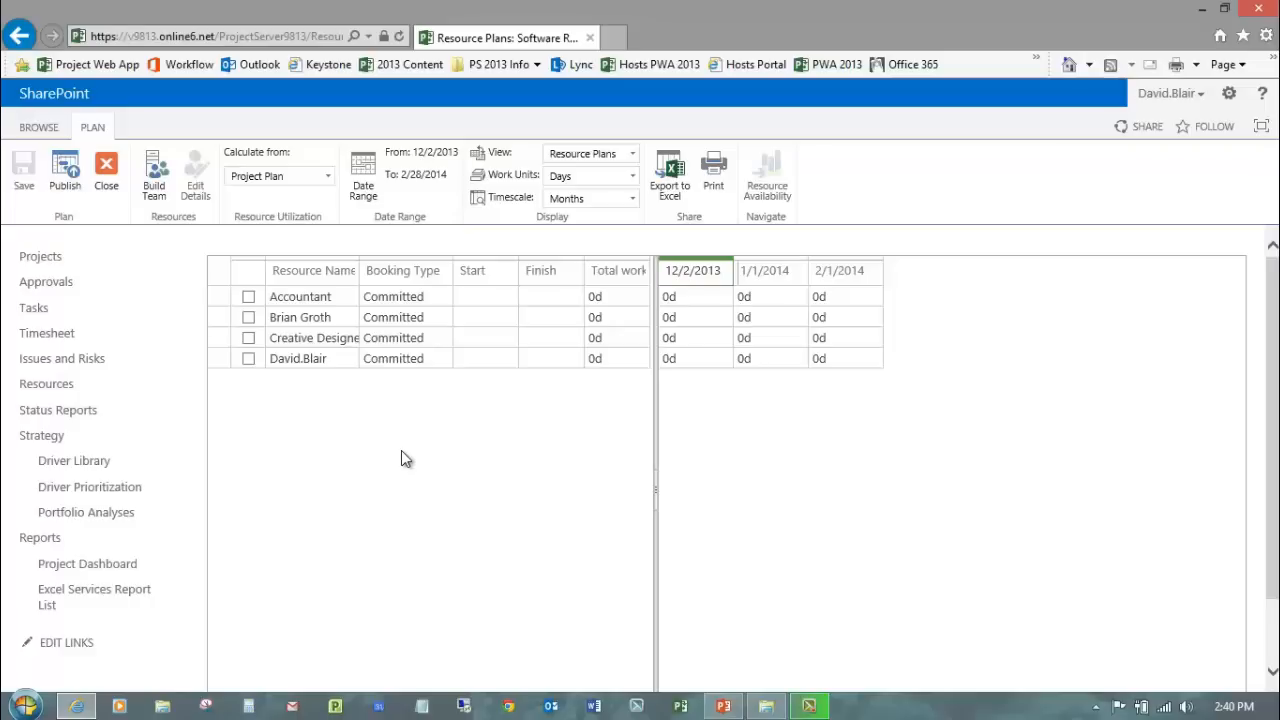
click(631, 178)
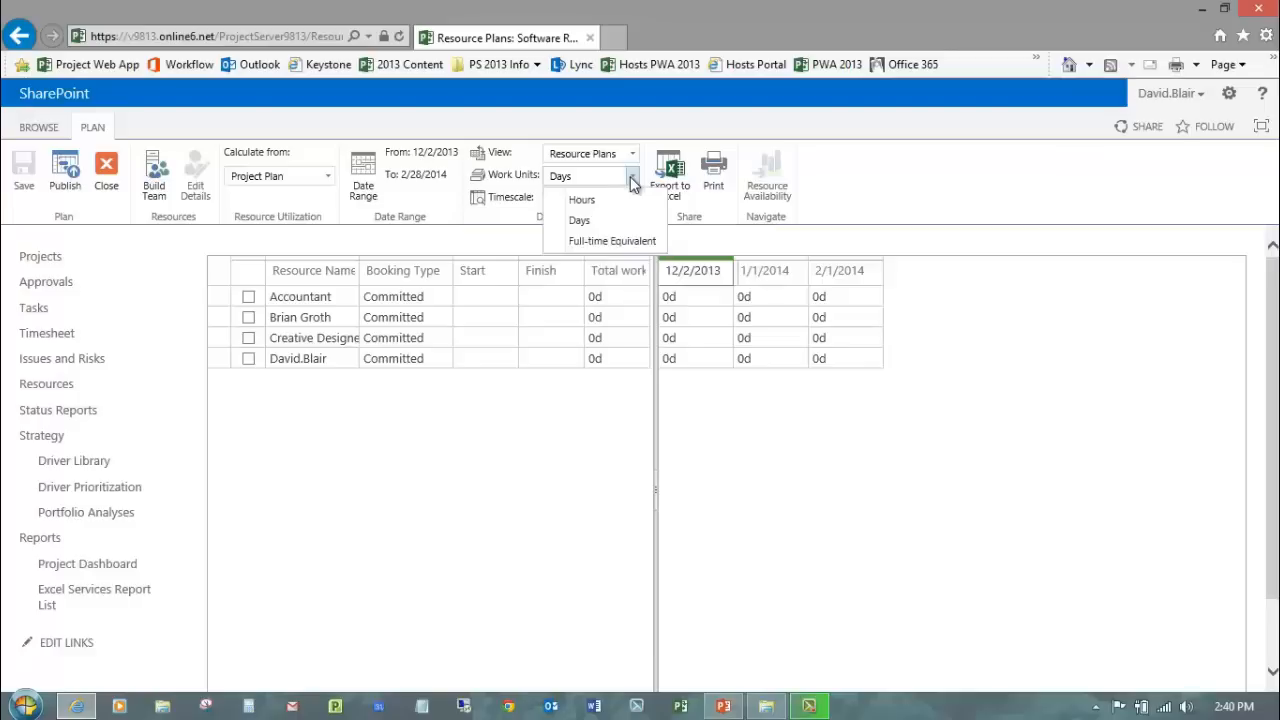
click(629, 240)
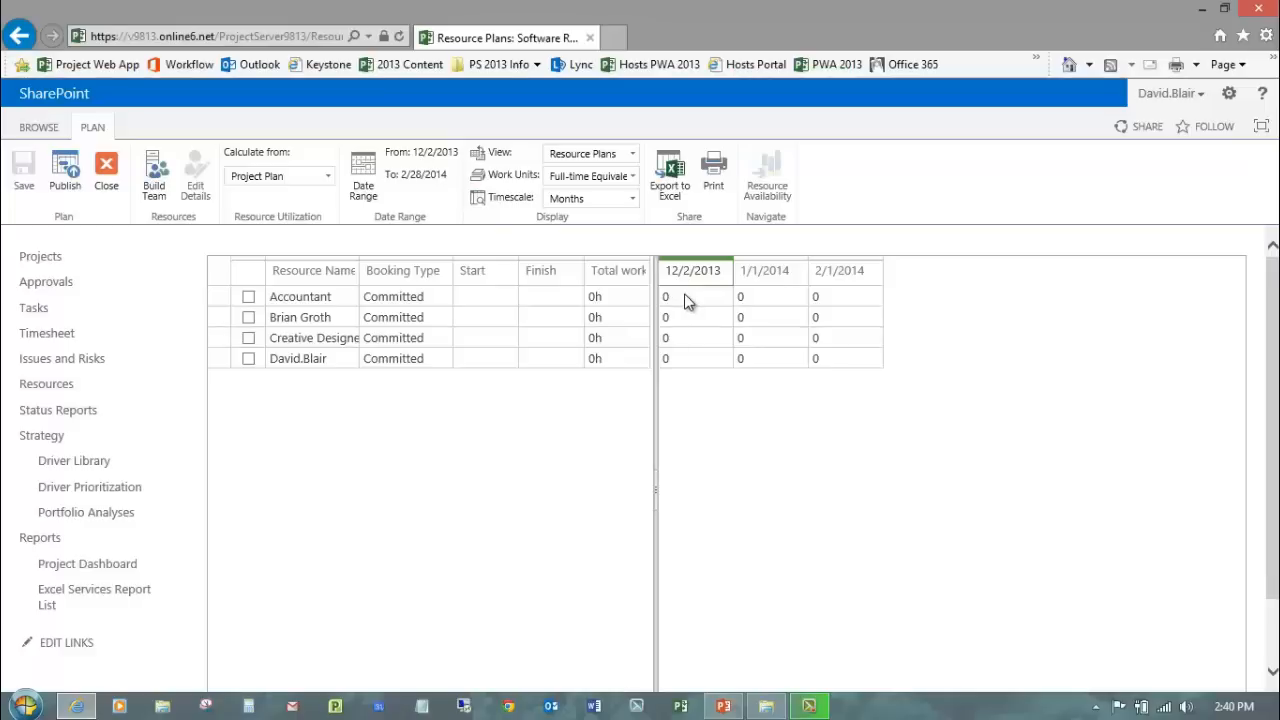
- Allocate 1 full-time equivalent of the Accountant to the 12/2/2013 period
click(686, 296)
click(677, 296)
key(BackSpace)
text(1)
- Allocate 1 full-time equivalent of the named employee in the second row to each of the 12/2/2013, 1/1/2014 and 2/1/2014 periods
click(687, 317)
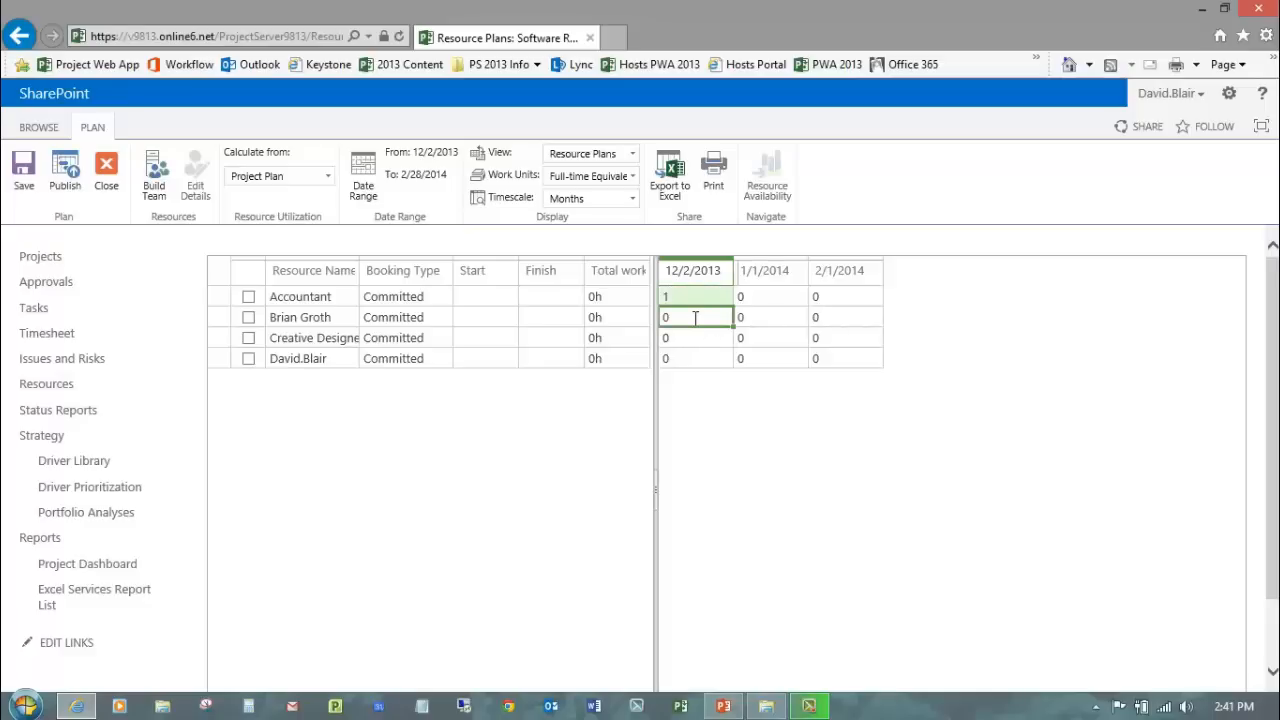
text(1)
click(766, 317)
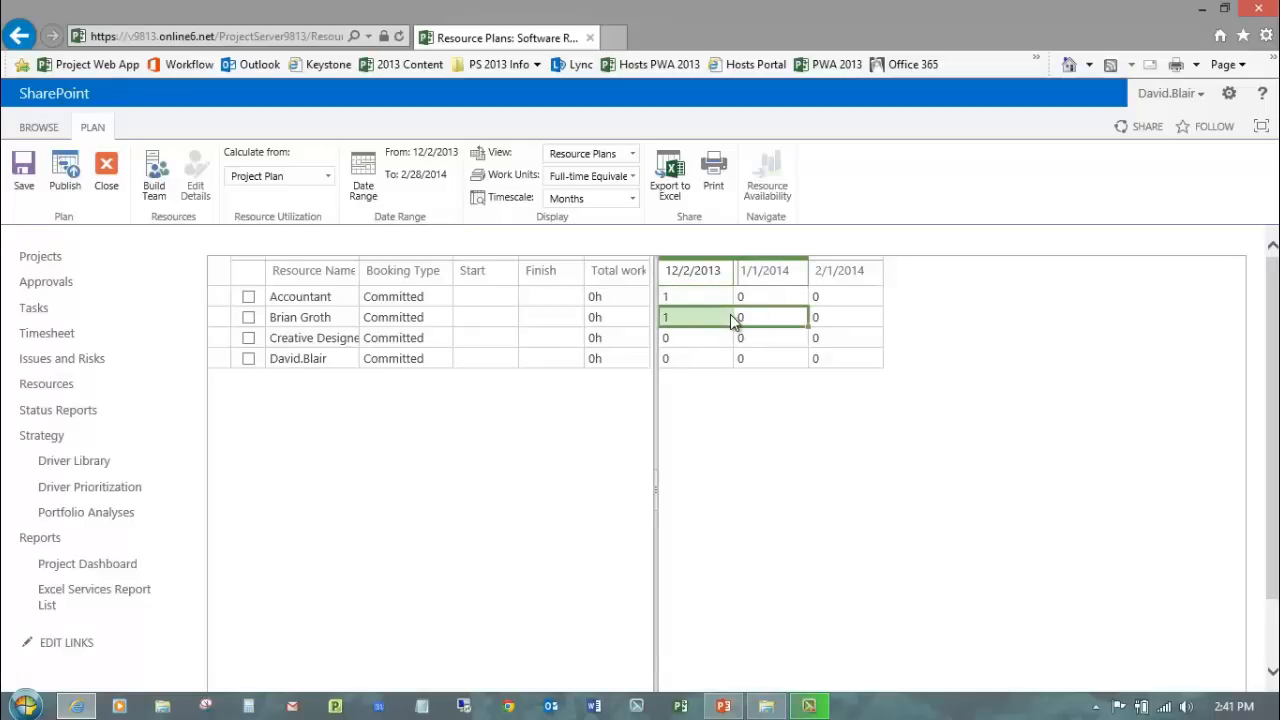
click(759, 317)
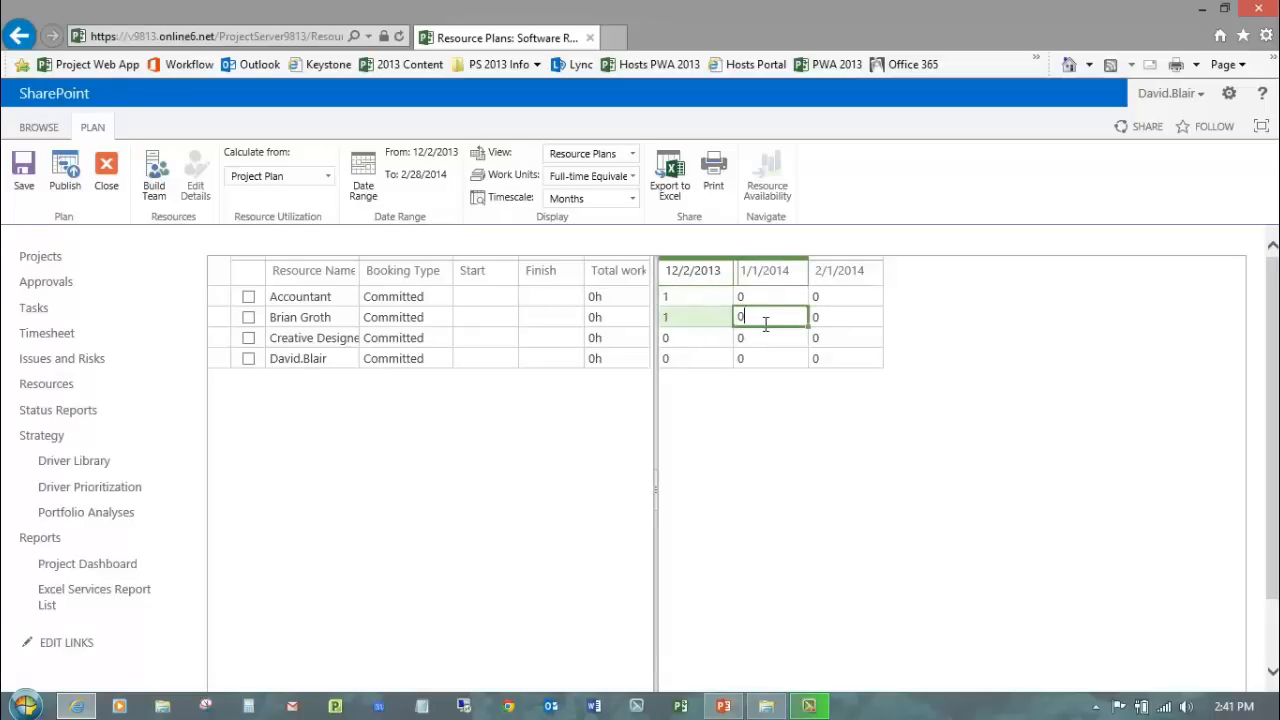
key(BackSpace)
text(1)
click(846, 316)
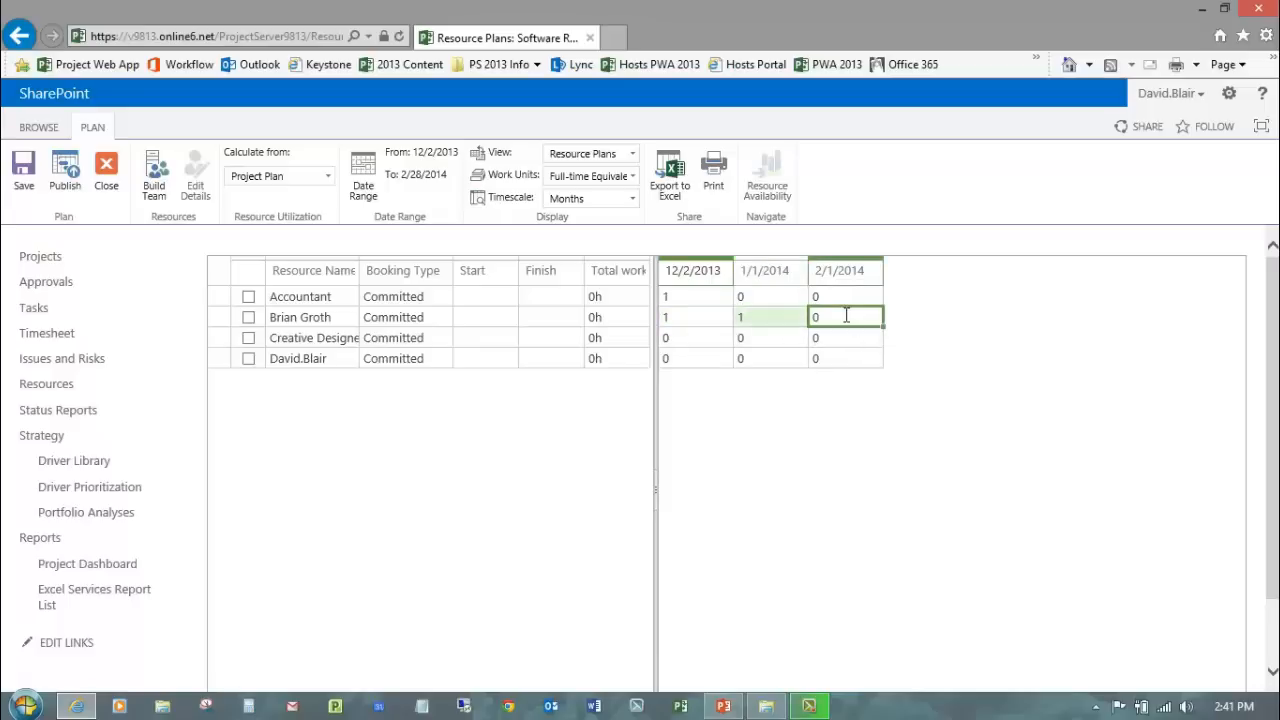
key(BackSpace)
text(1)
- Allocate the Creative Designer at 2 full-time equivalents for the 1/1/2014 period and 1 for the 2/1/2014 period
click(766, 340)
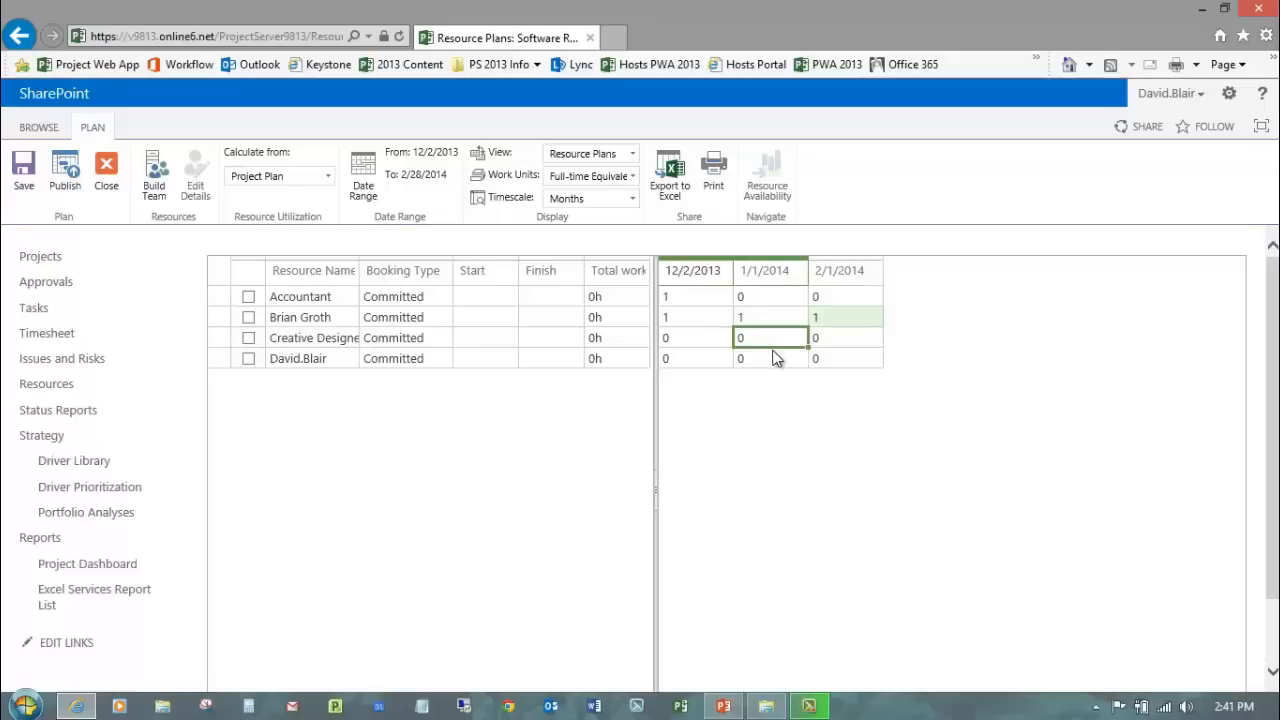
key(BackSpace)
text(2)
click(833, 344)
text(1)
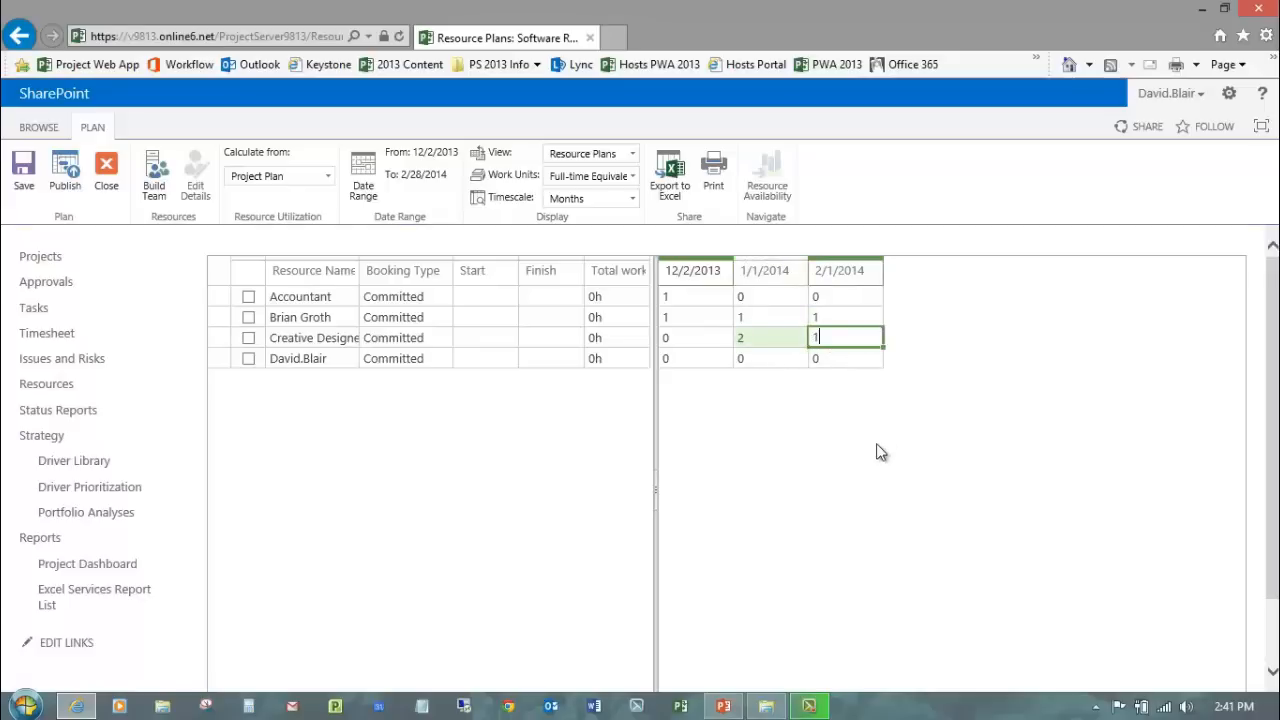
- Allocate 1 full-time equivalent of the named employee in the fourth row to each of the 12/2/2013, 1/1/2014 and 2/1/2014 periods, and save the plan
click(684, 360)
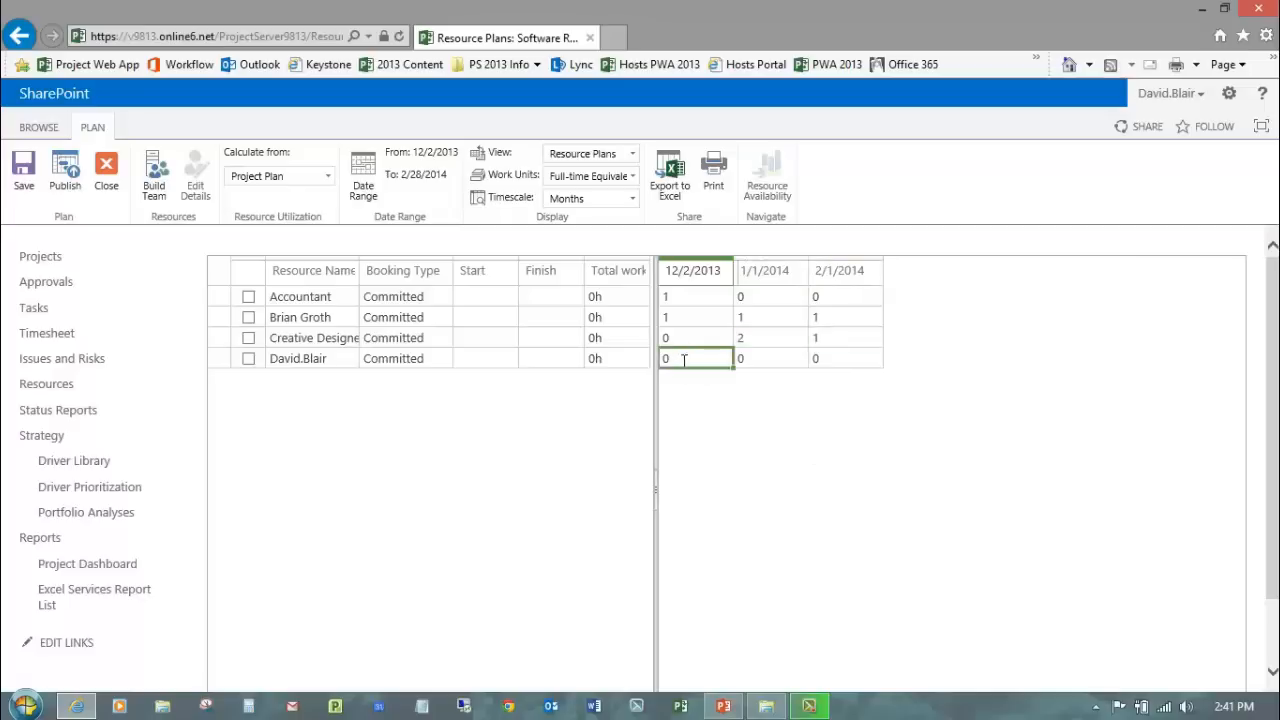
text(1)
click(750, 359)
text(1)
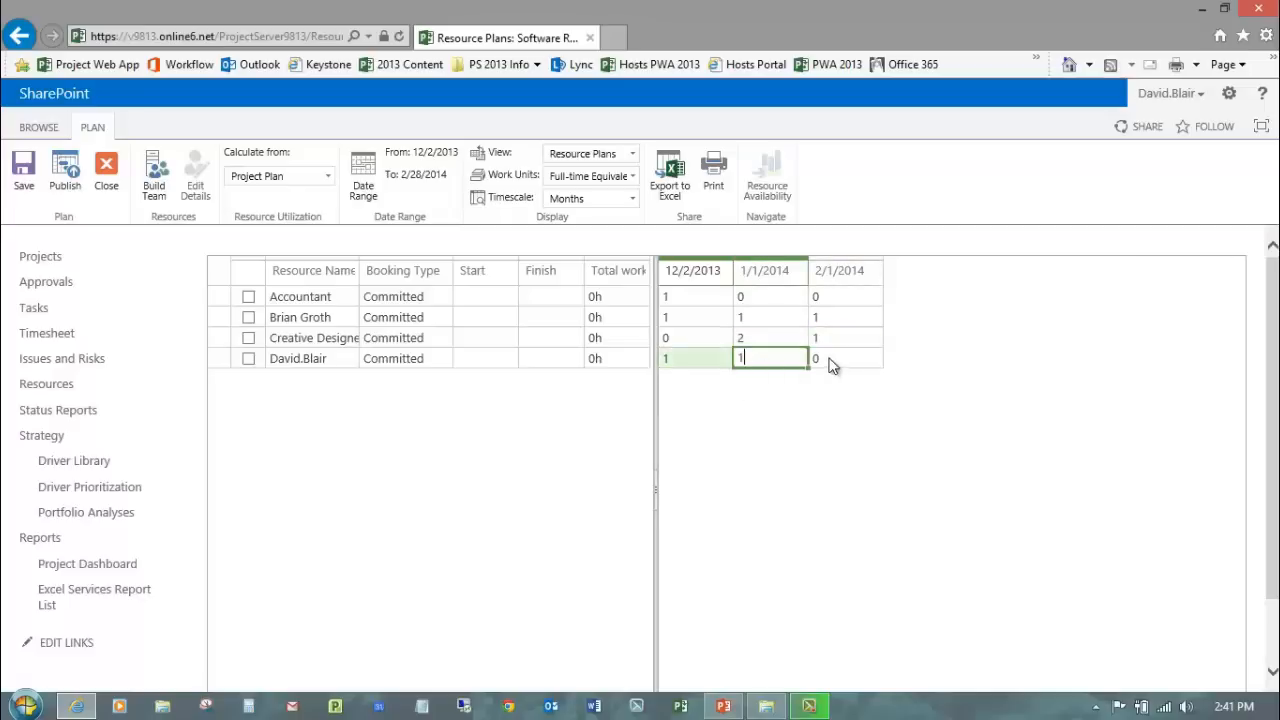
click(829, 360)
text(1)
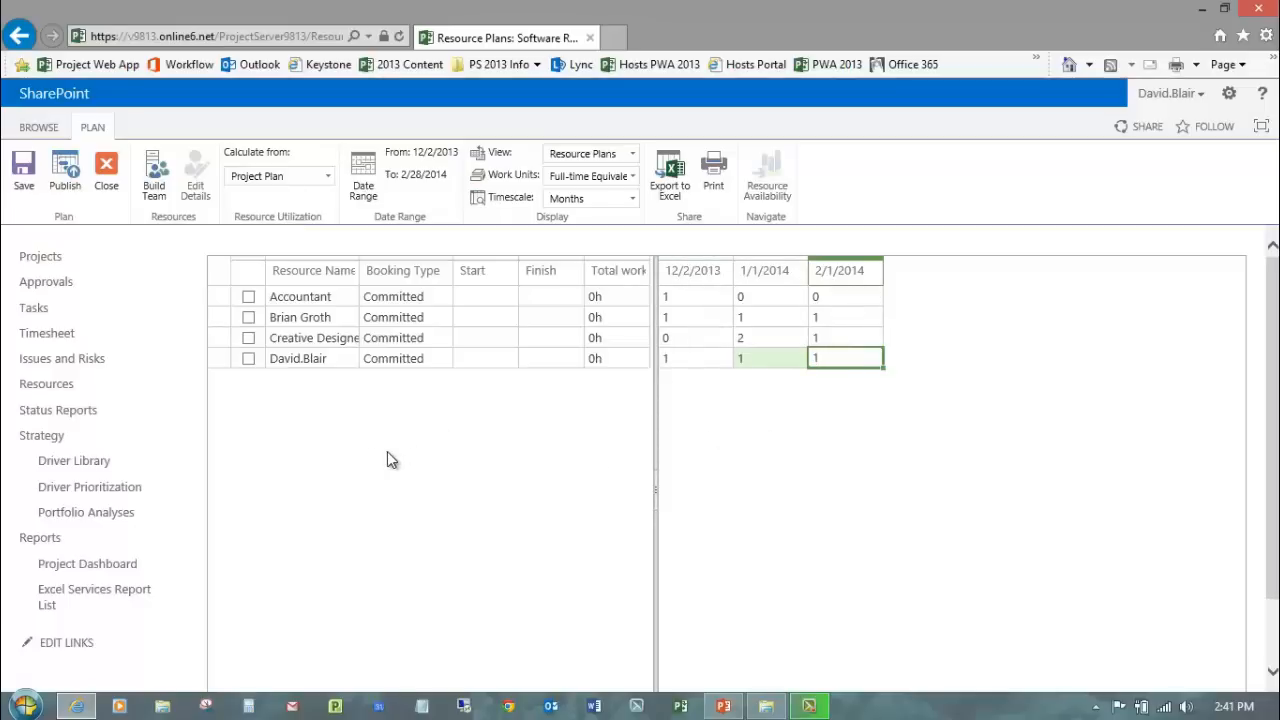
click(22, 175)
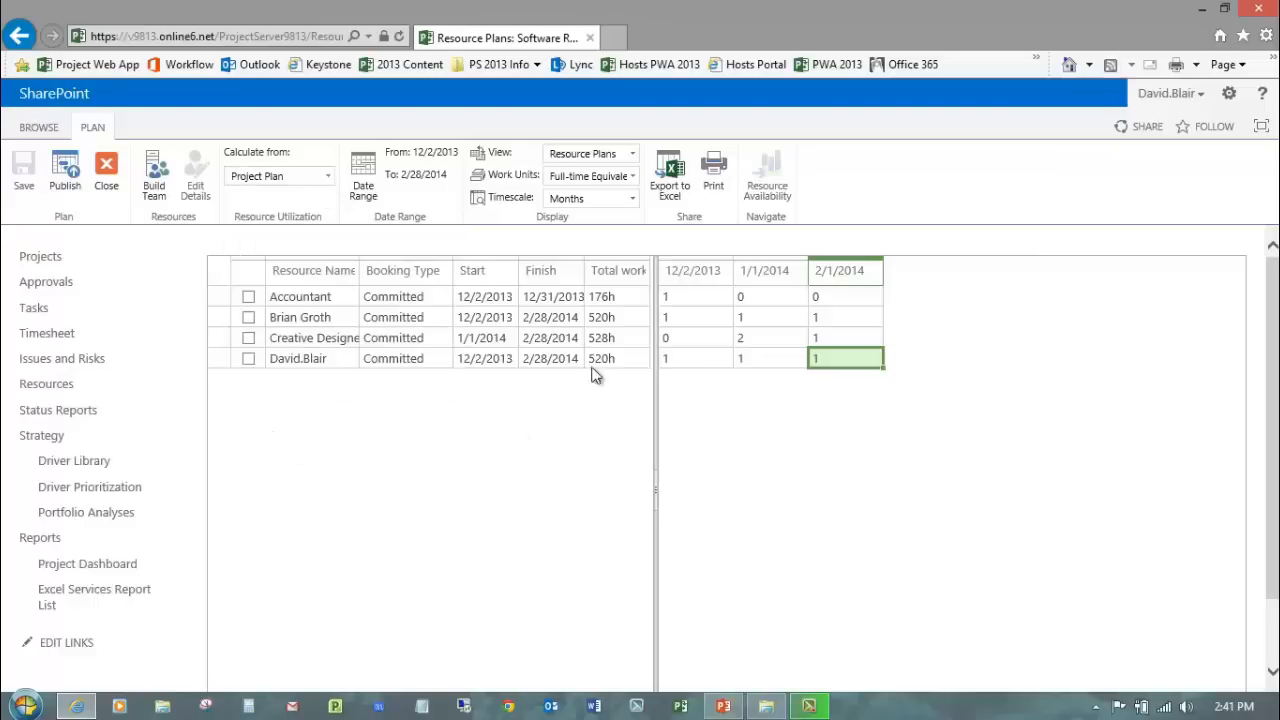
- Calculate the project's resource utilization from the Resource Plan and publish the plan
click(328, 178)
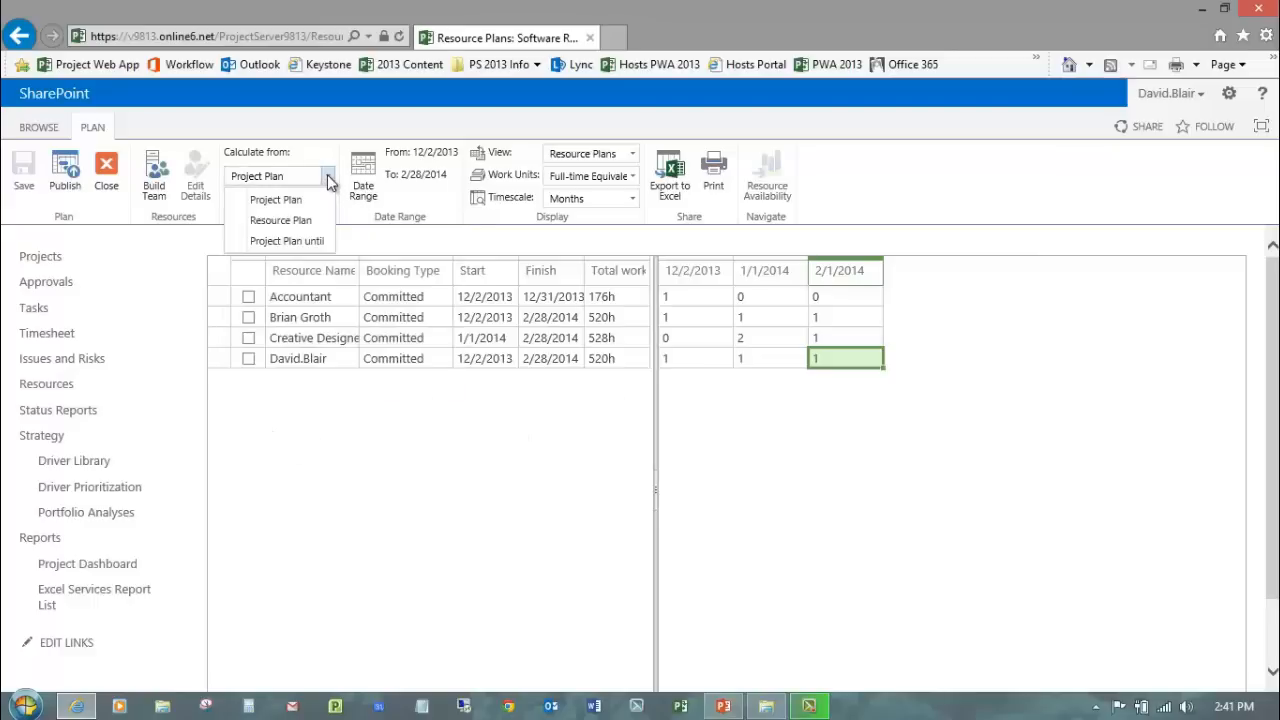
click(281, 219)
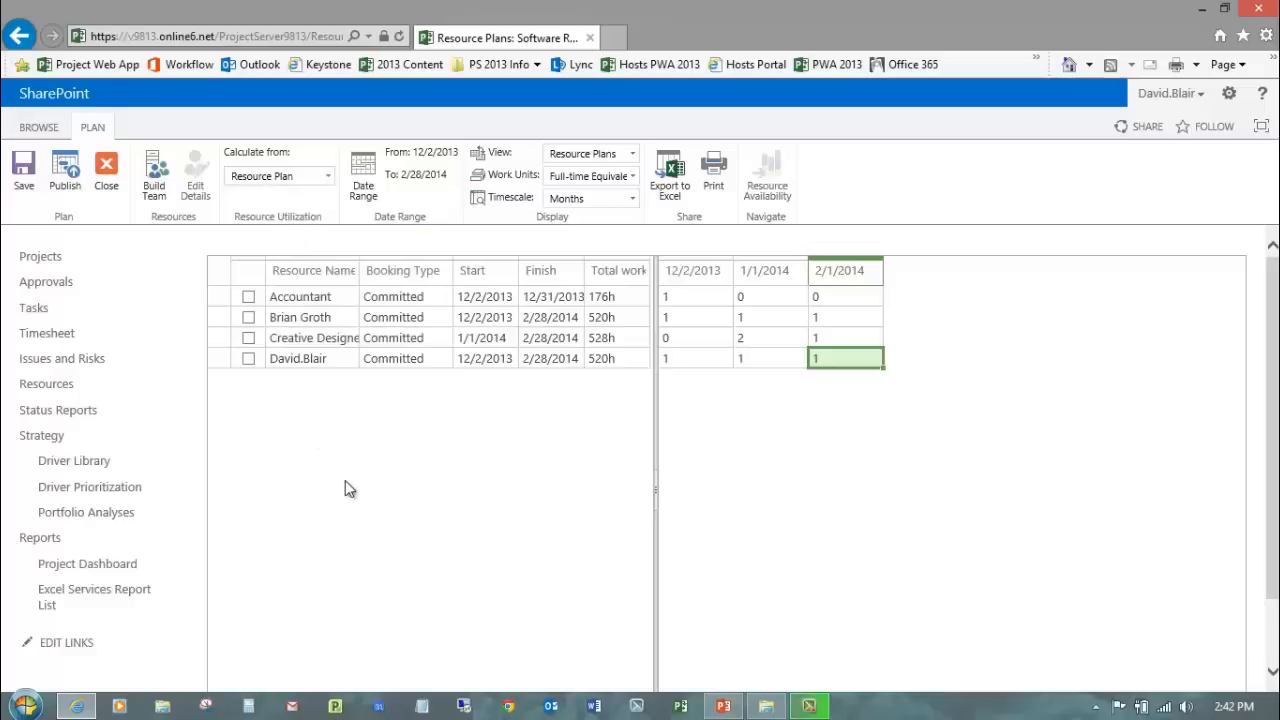
click(60, 170)
- Set the booking type of the named employee in the second row to Proposed and publish the resource plan
click(432, 318)
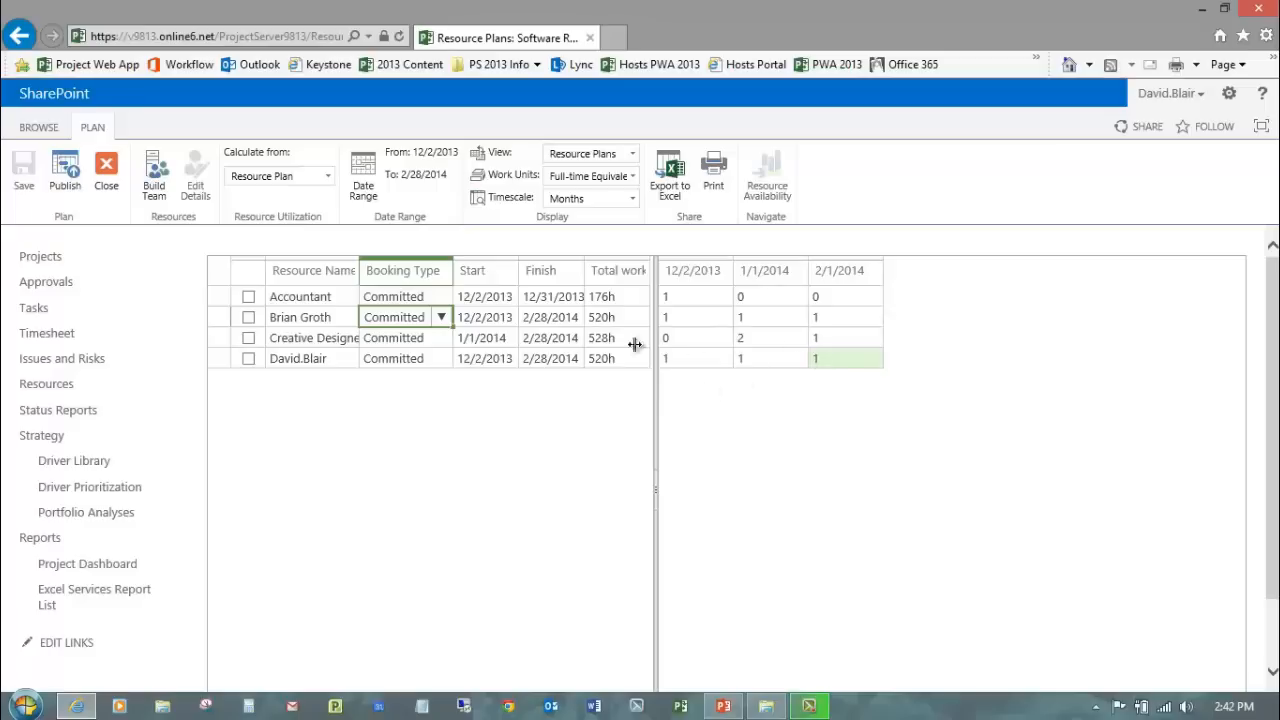
click(441, 318)
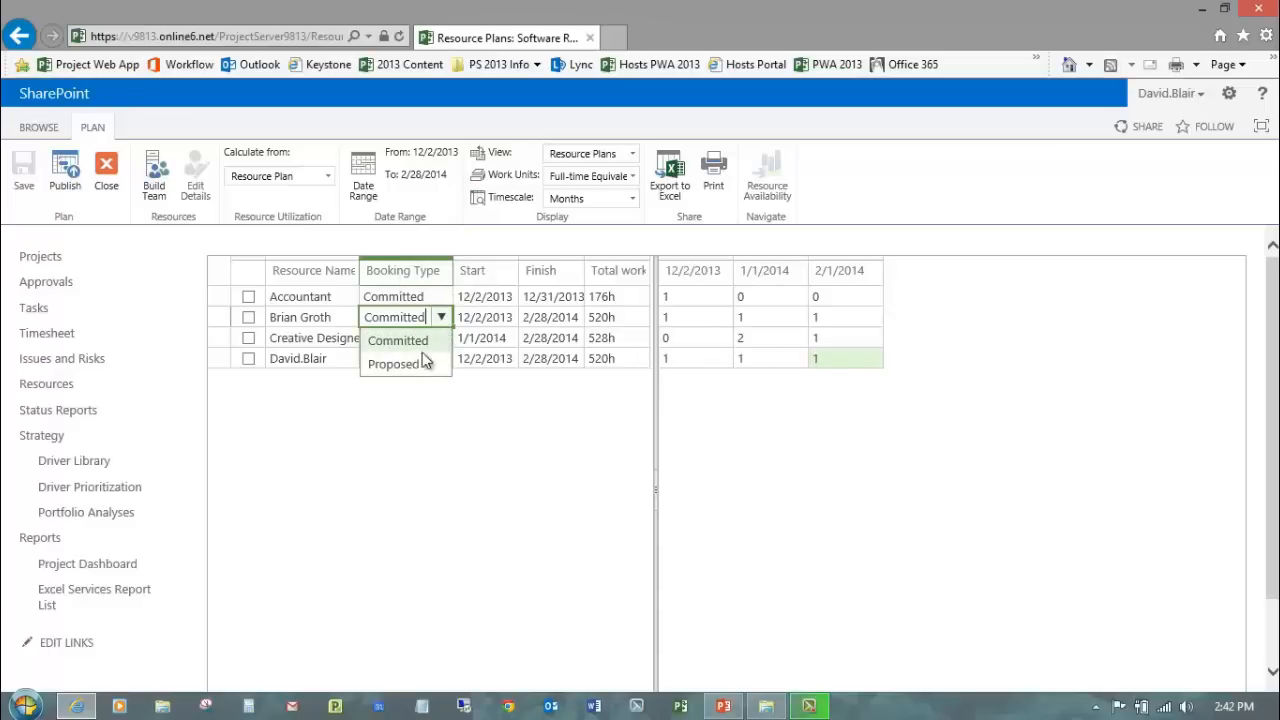
click(424, 363)
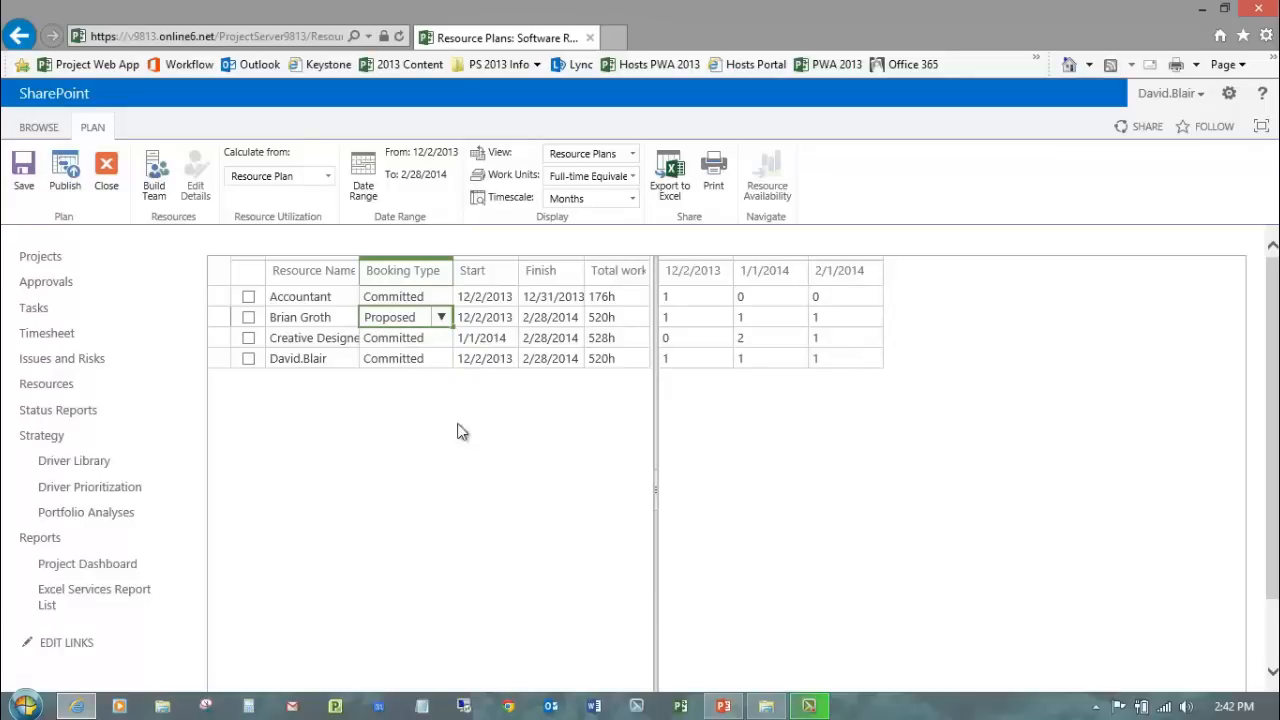
click(70, 170)
click(629, 155)
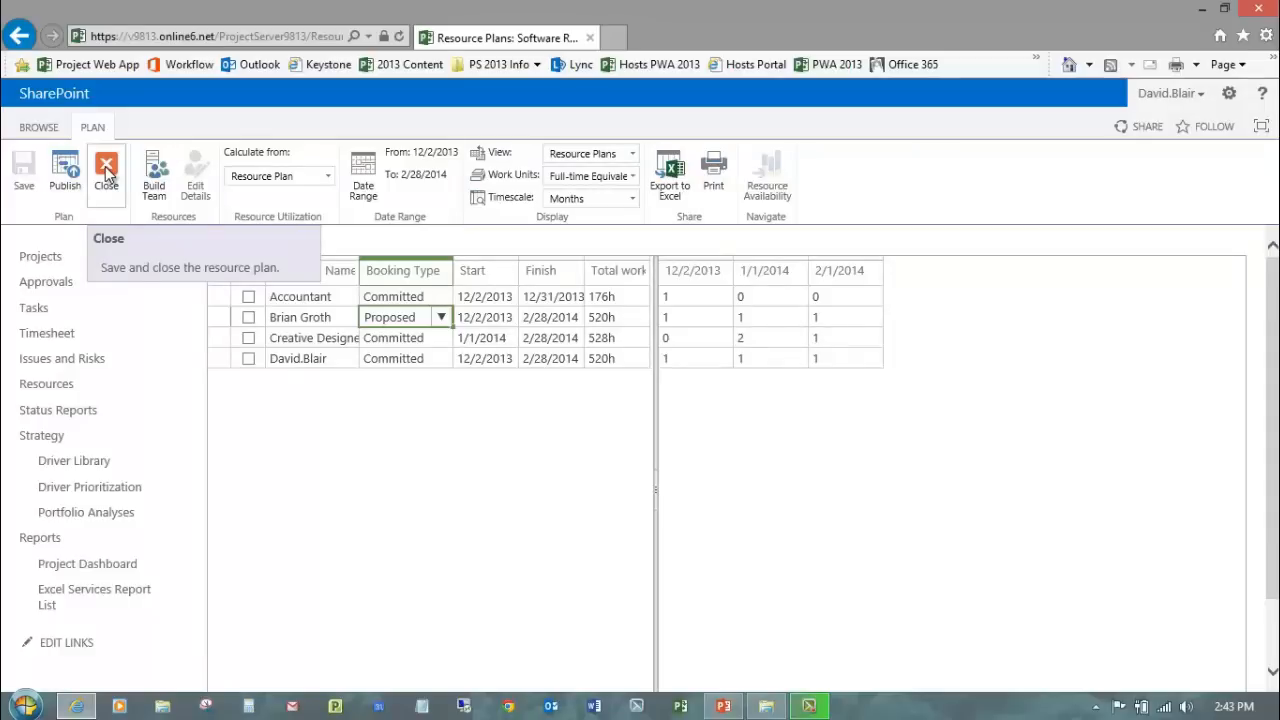
- Close the resource plan and open Resource Availability for the resources already selected in the Resource Center
click(107, 172)
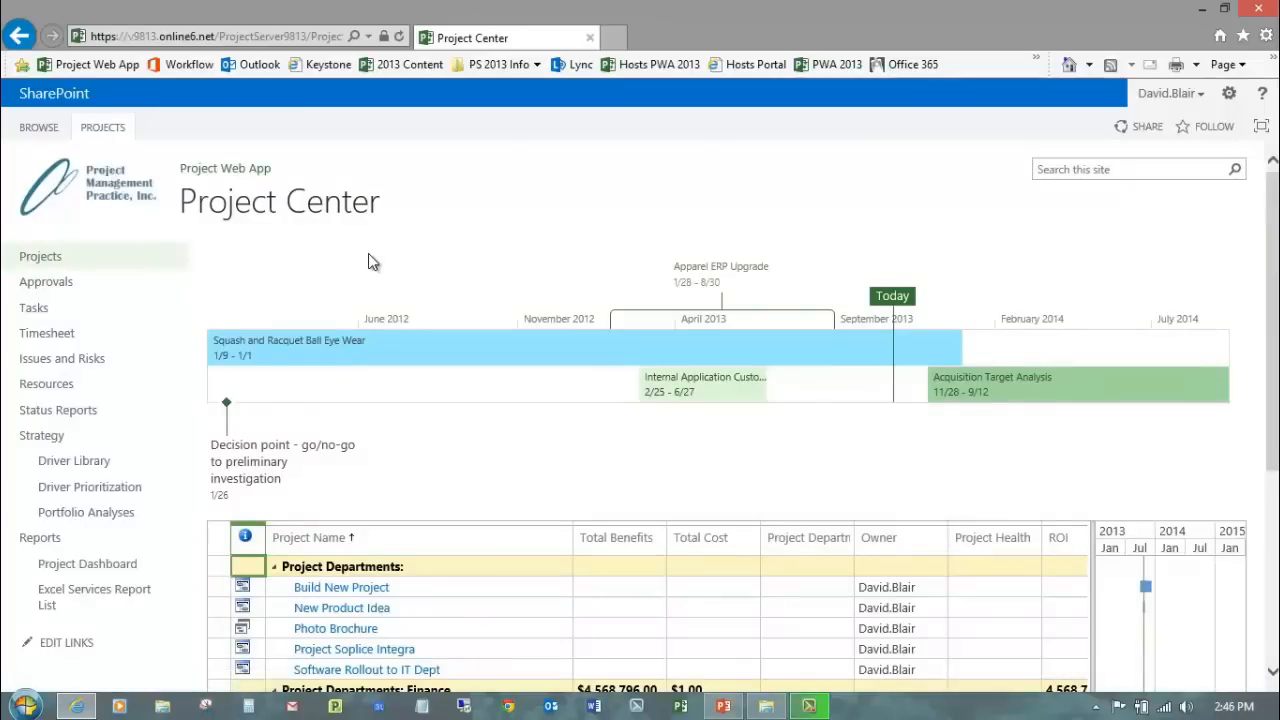
click(48, 386)
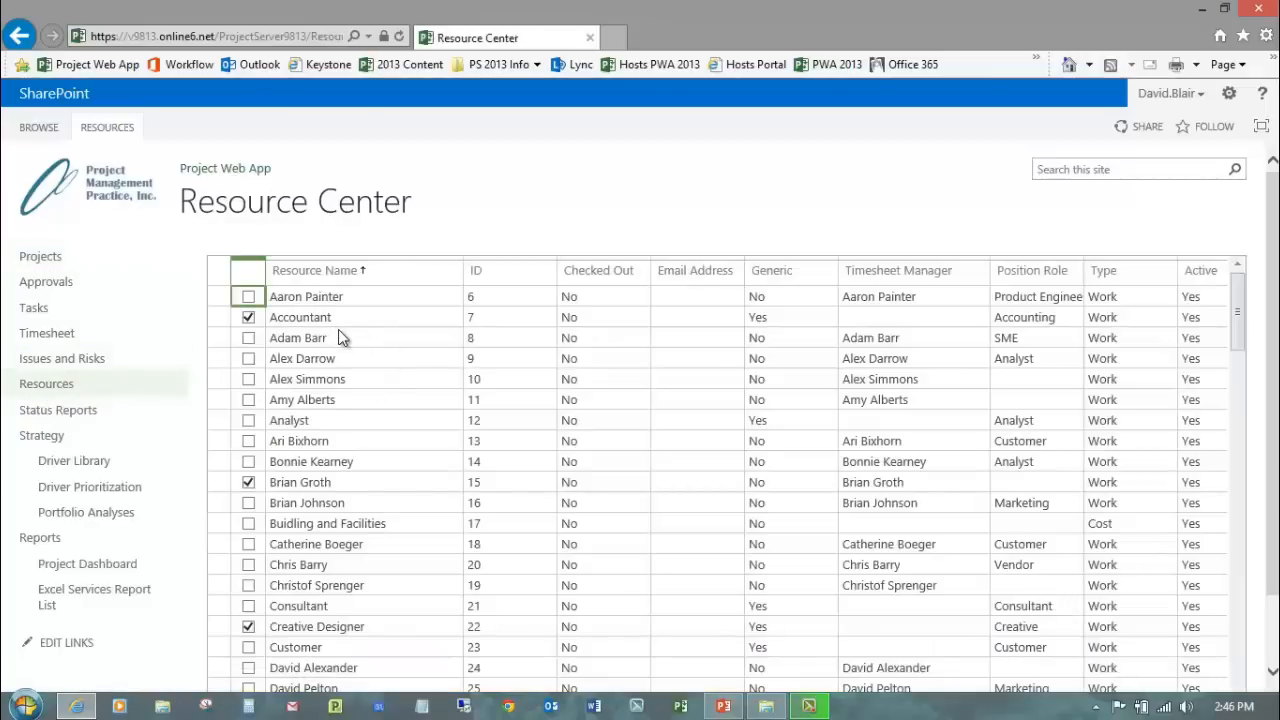
scroll(443, 565, down, 3)
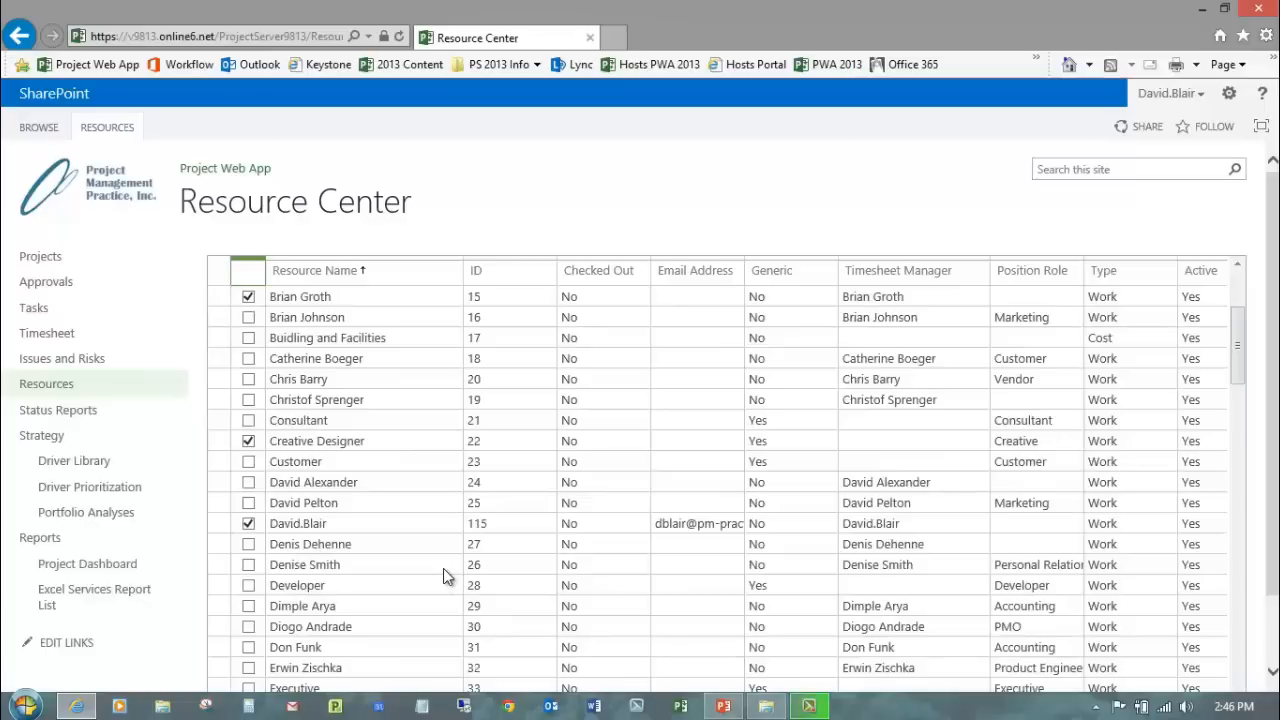
scroll(452, 492, up, 3)
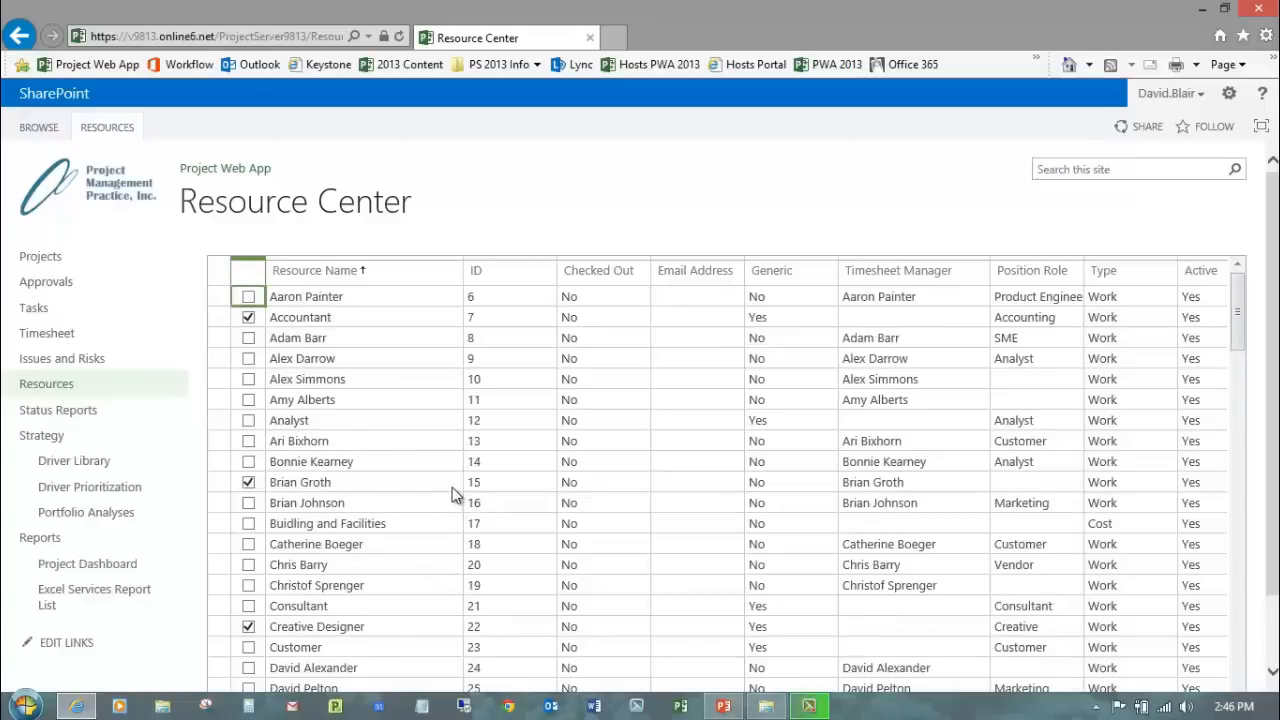
click(105, 128)
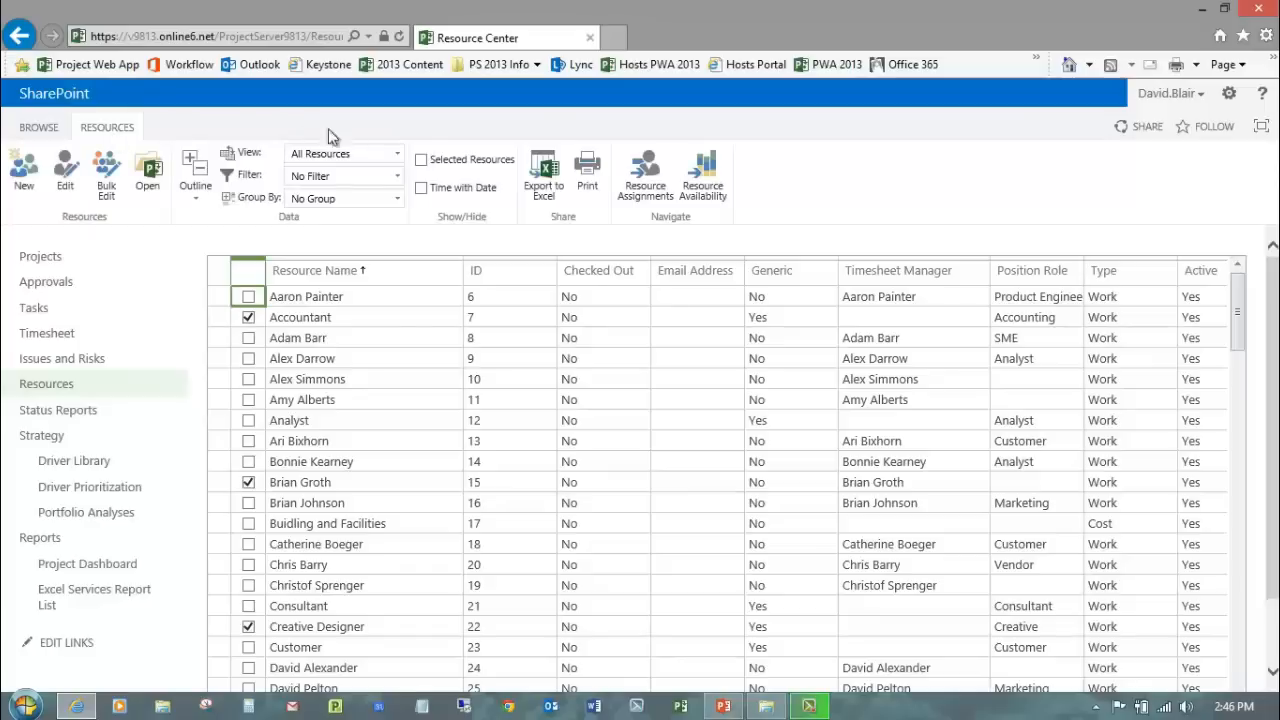
click(712, 182)
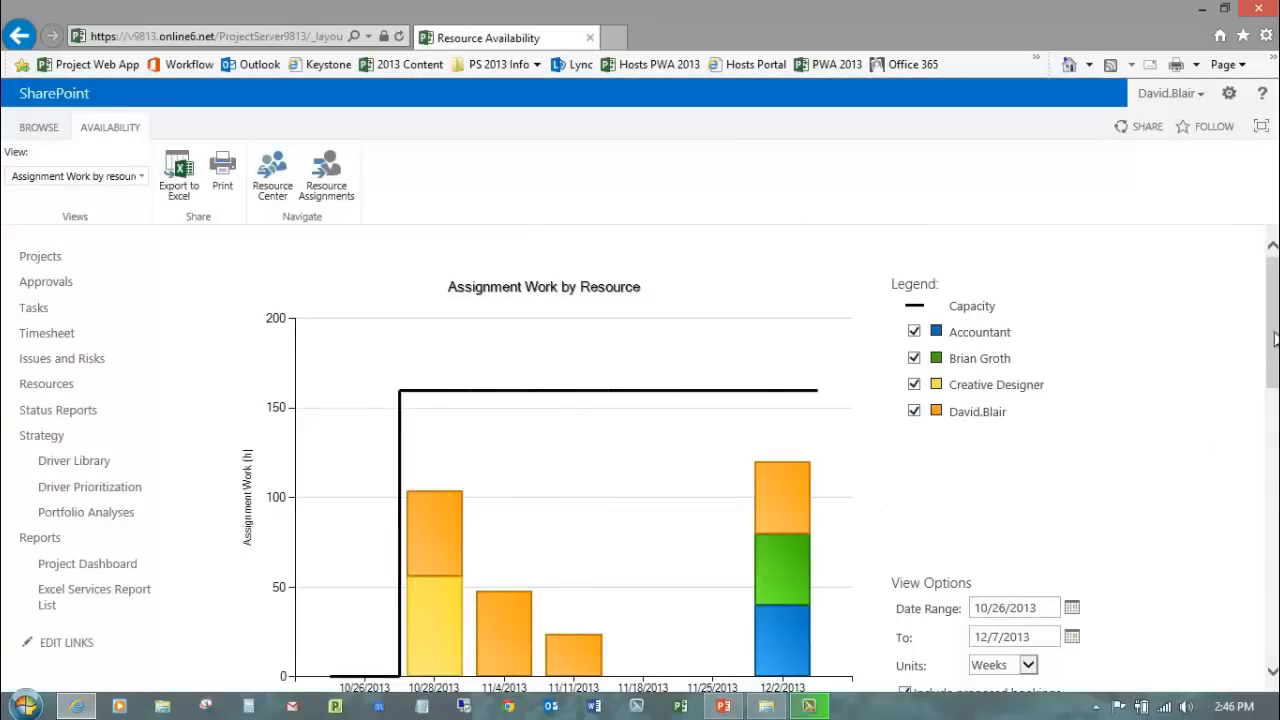
- Exclude proposed bookings from the availability view and review each resource's weekly availability, capacity and project utilization details
drag(1274, 344, 1274, 360)
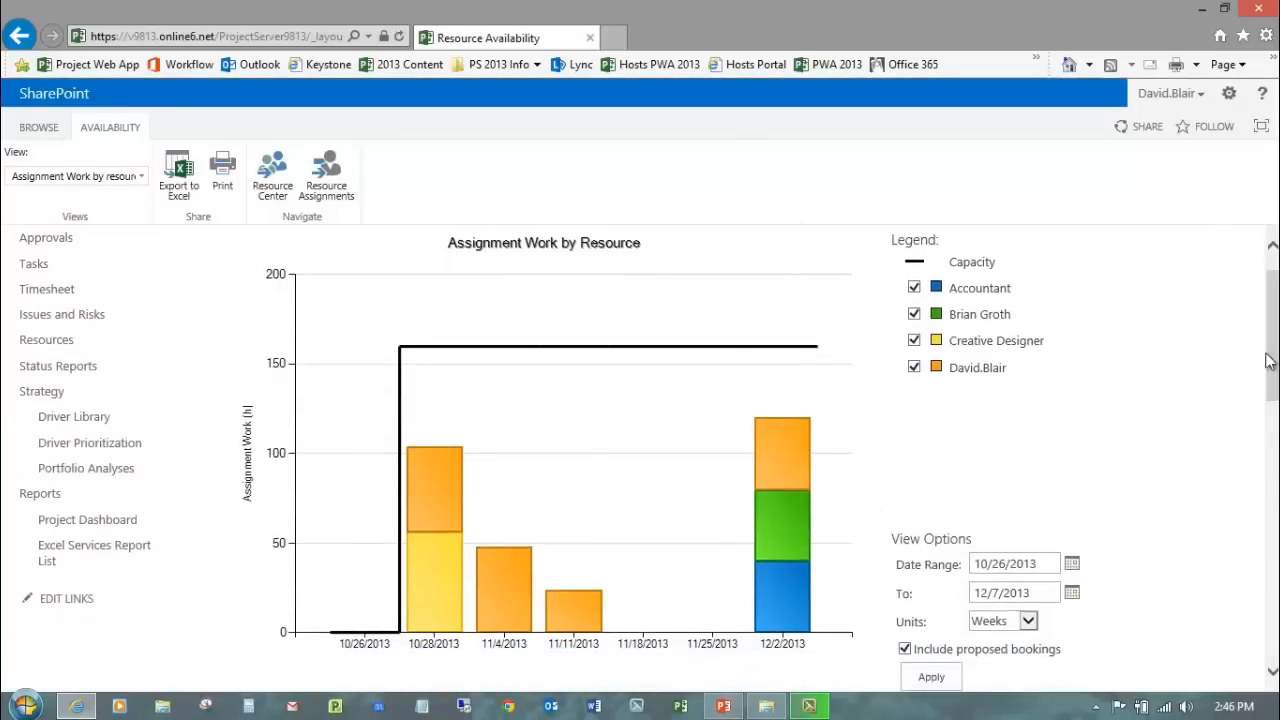
click(905, 649)
click(931, 677)
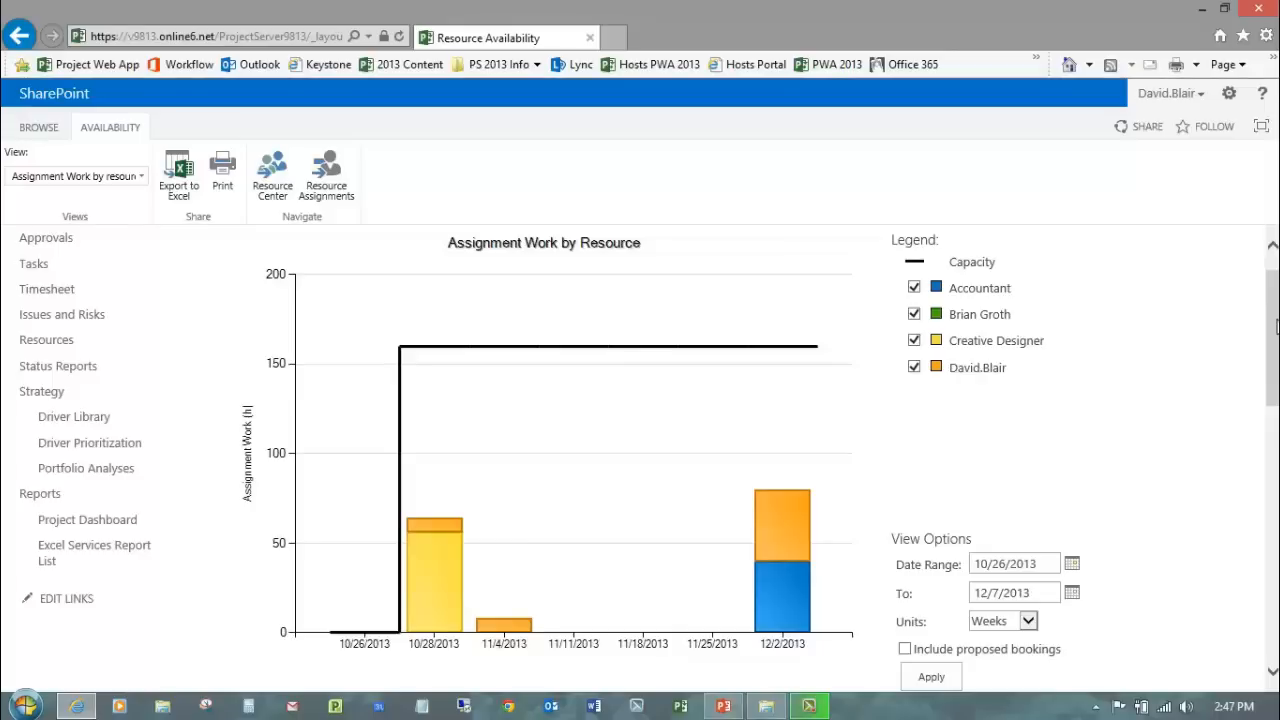
drag(1275, 327, 1275, 484)
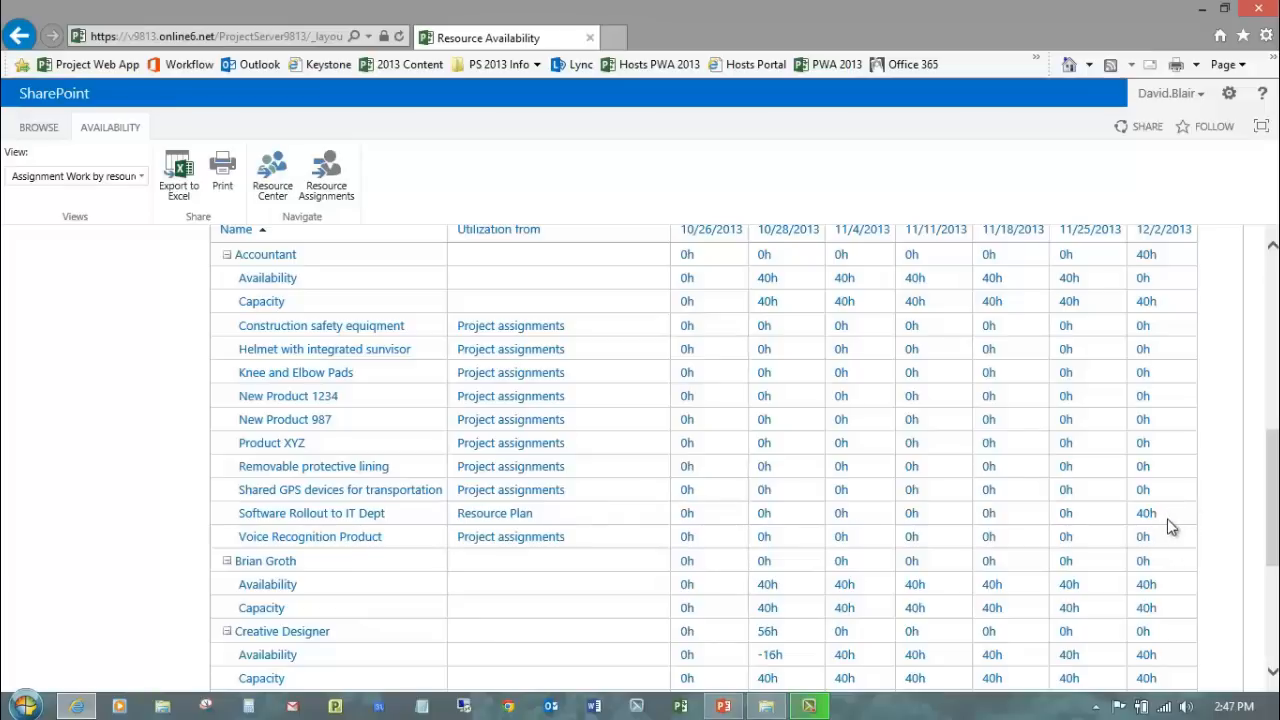
drag(1274, 482, 1276, 537)
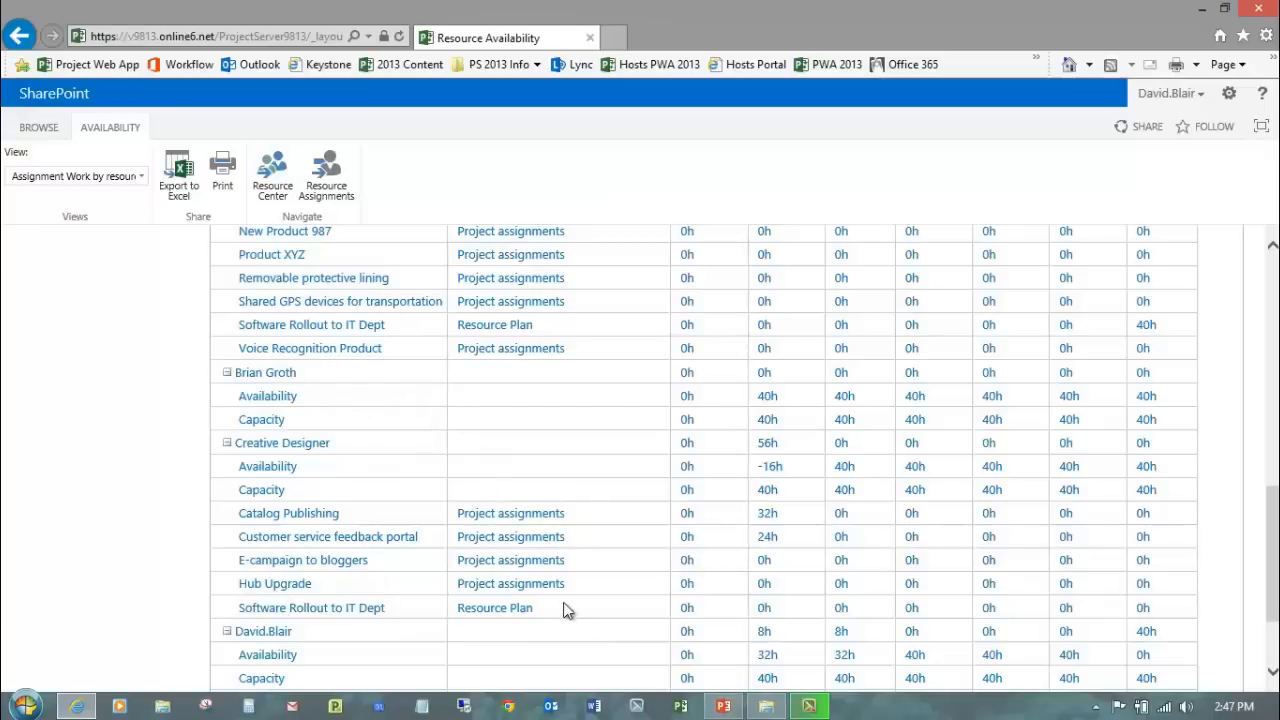
scroll(549, 586, down, 3)
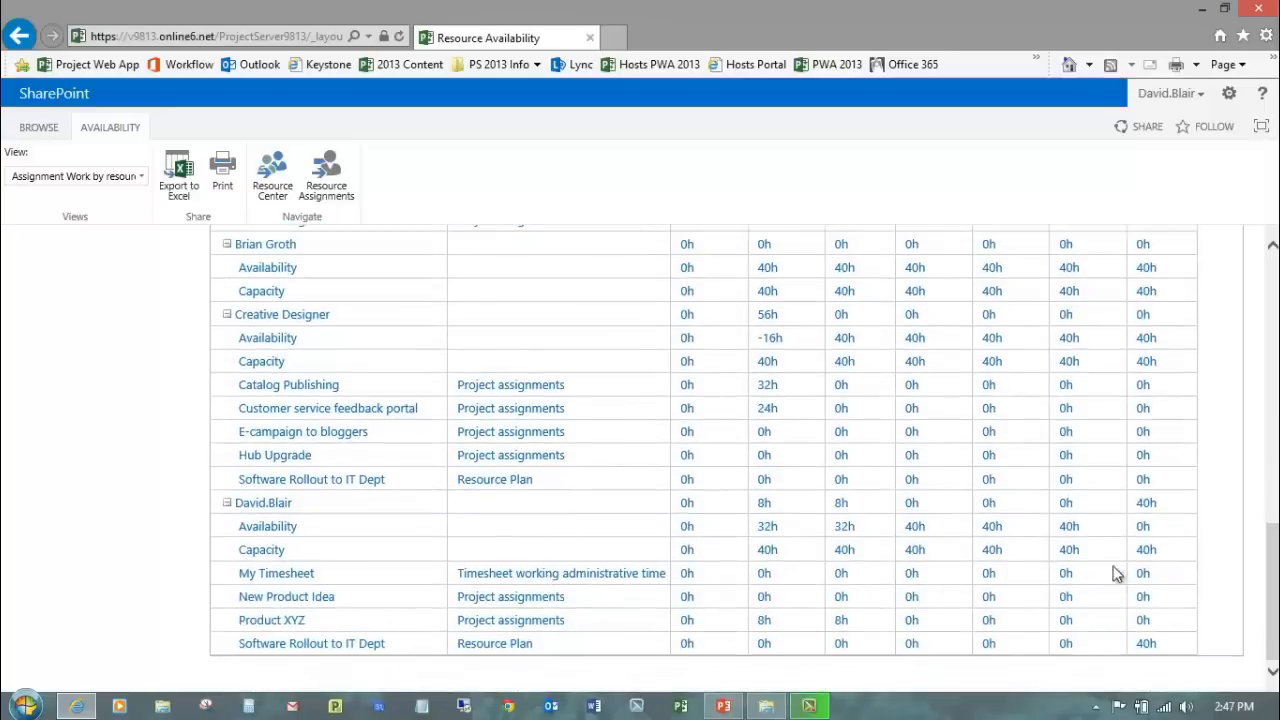
- Extend the availability date range to end on 2/28/2014, apply it, and review the chart and utilization details
drag(1271, 590, 1271, 384)
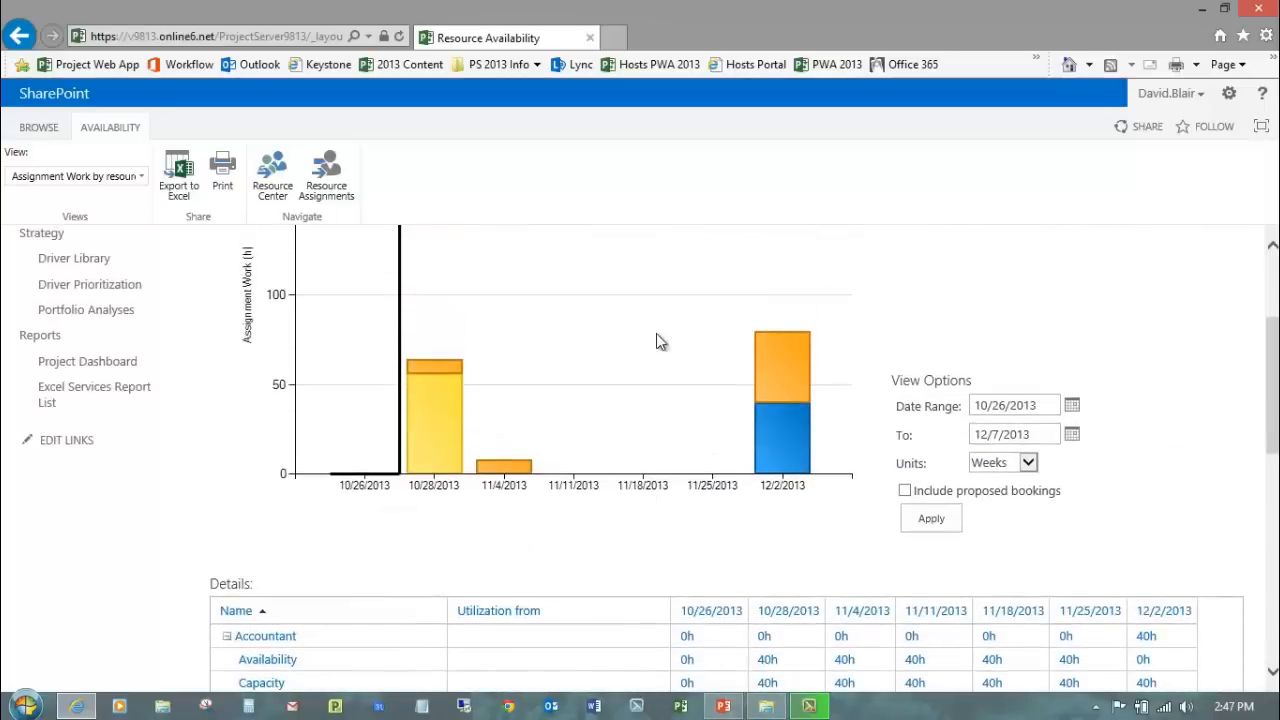
click(1072, 436)
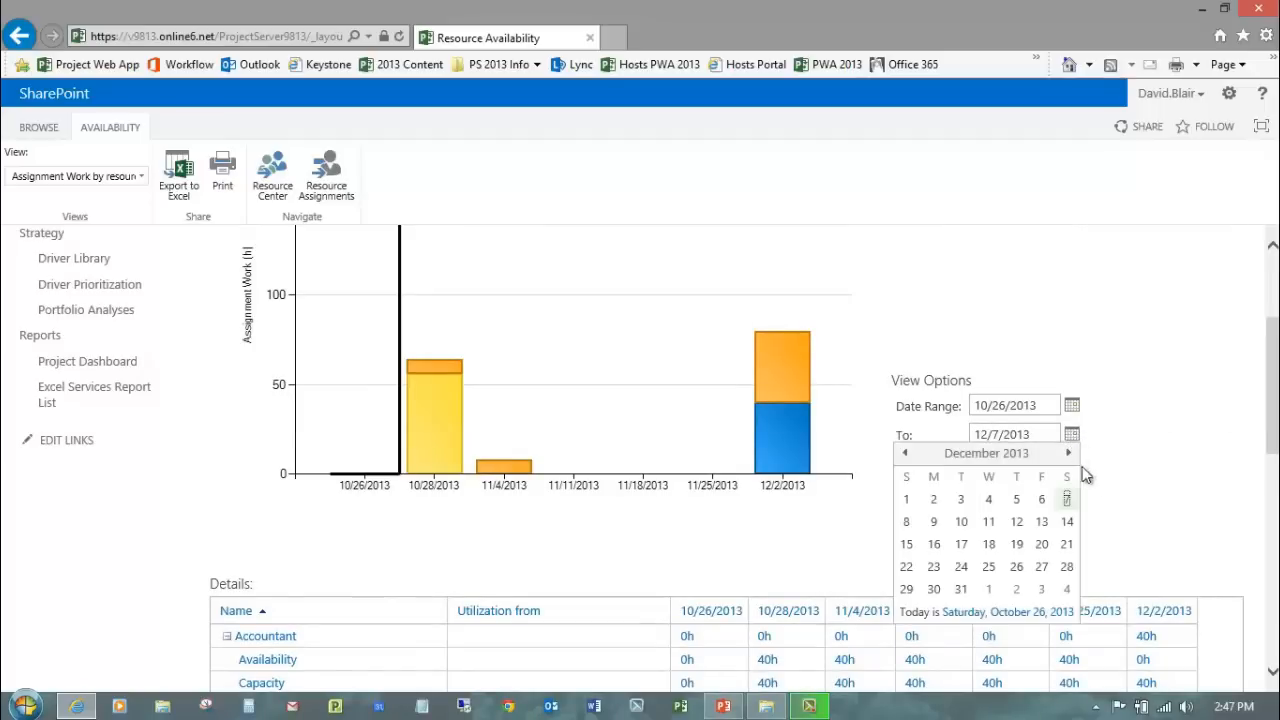
click(1068, 454)
click(1068, 454)
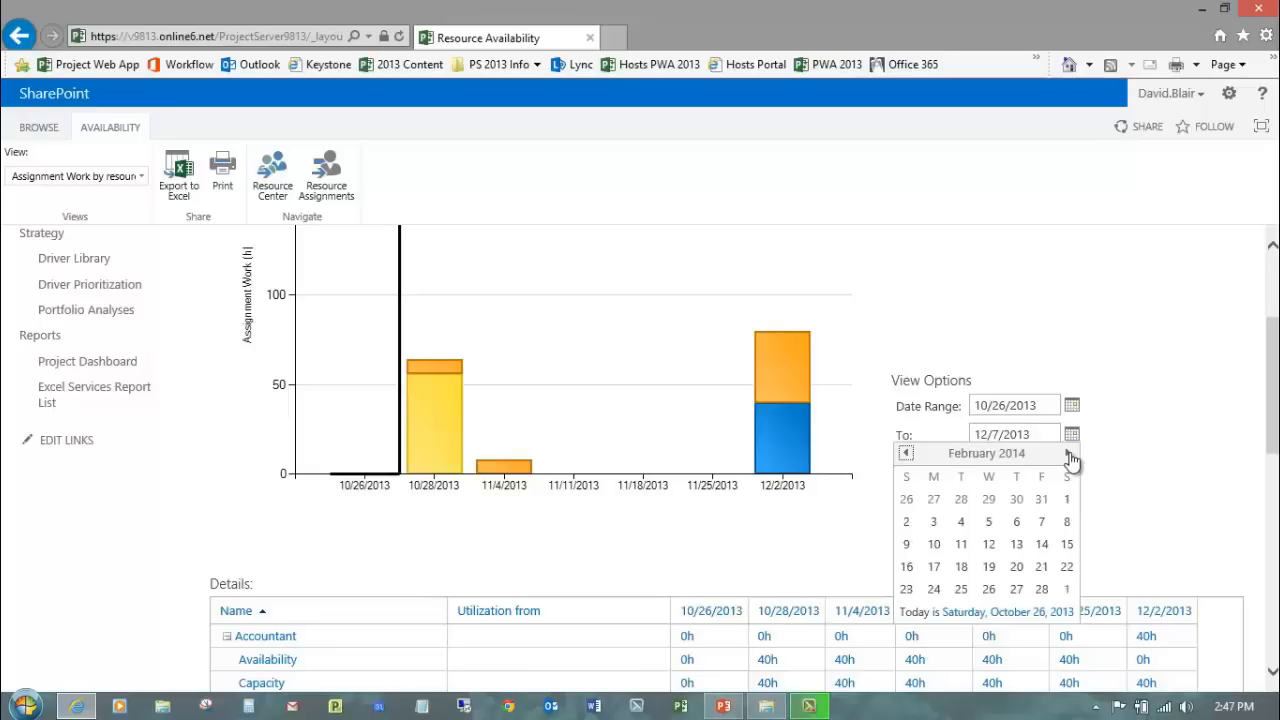
click(1041, 589)
click(931, 518)
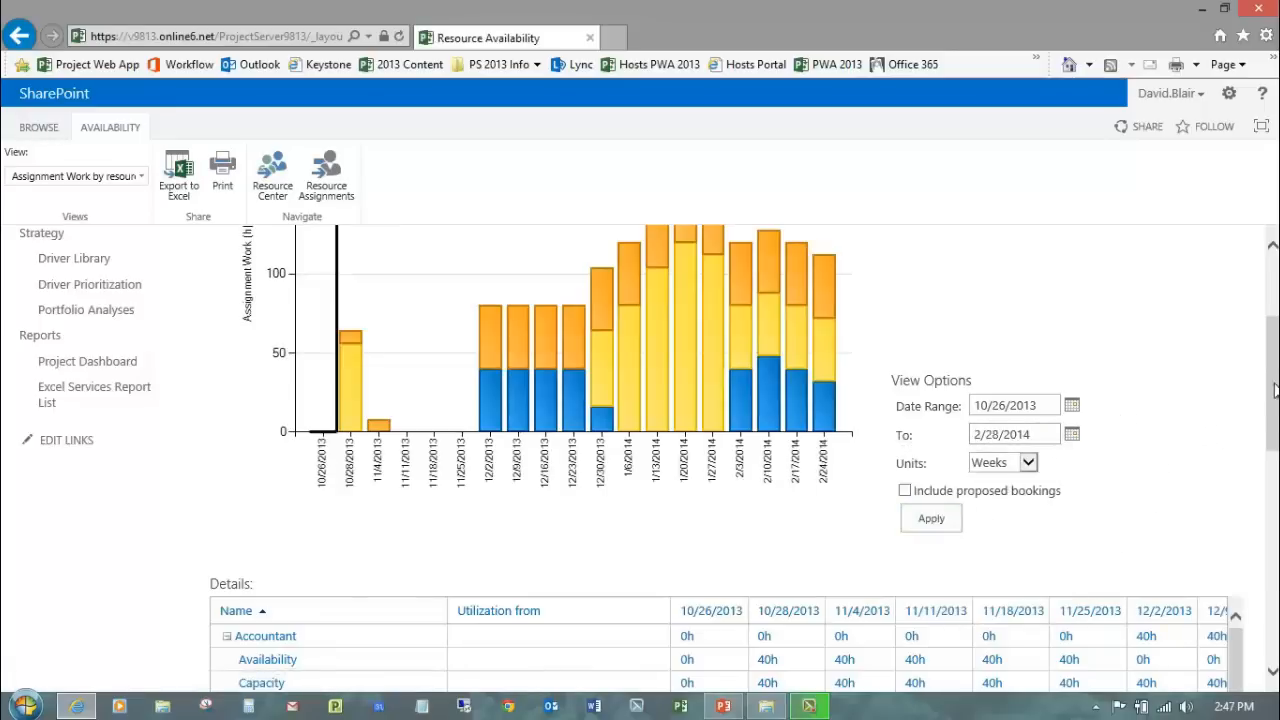
drag(1274, 385, 1274, 358)
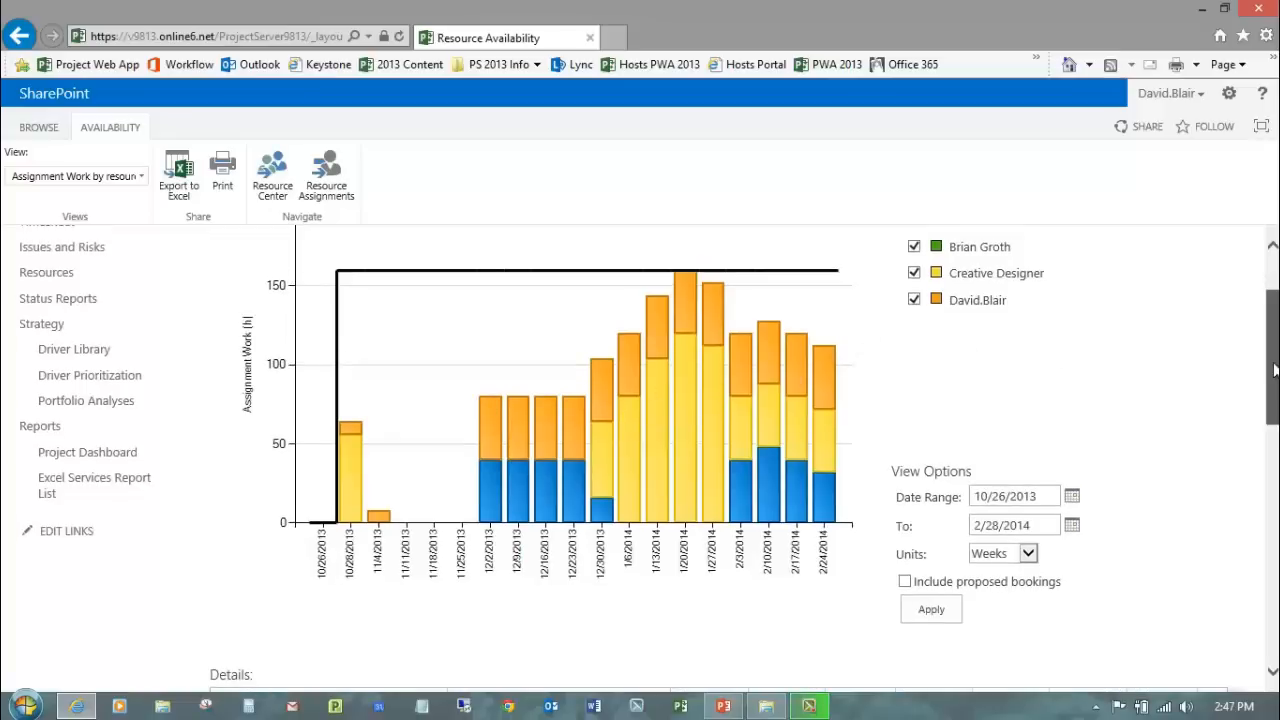
drag(1275, 373, 1275, 533)
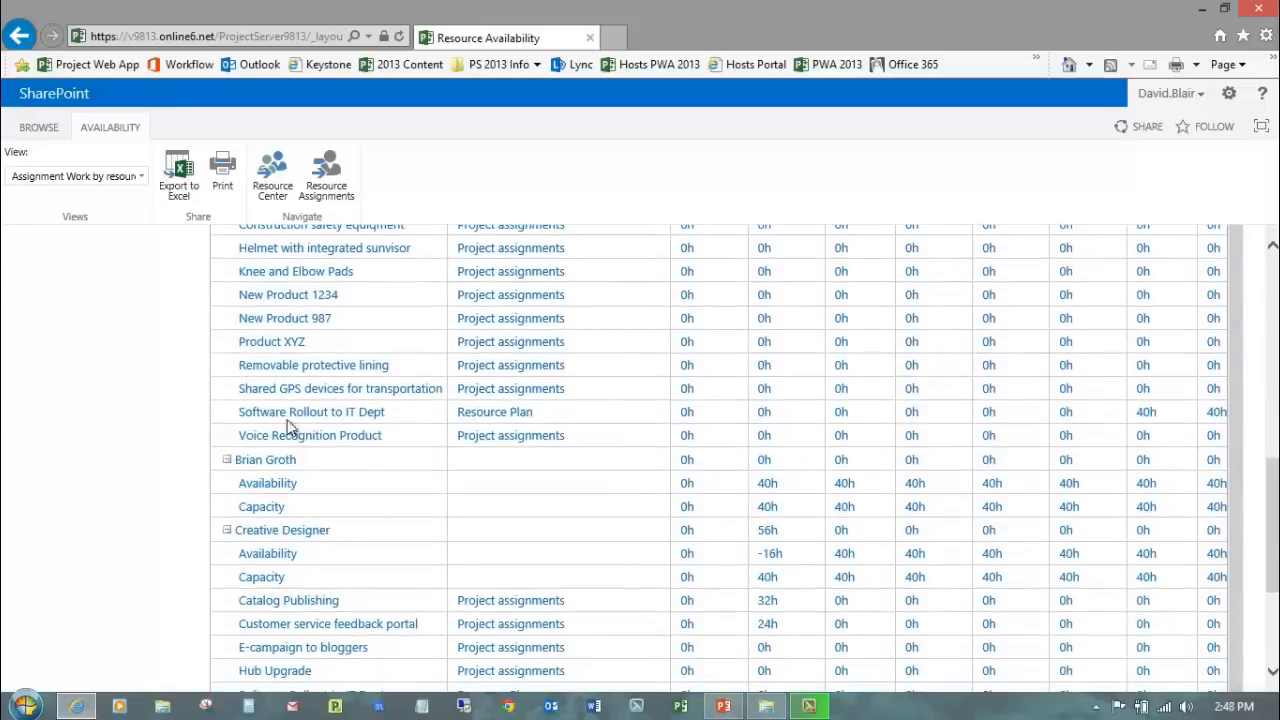
- Include proposed bookings in the availability view and compare the resources' assigned work with capacity in the chart and details
drag(1275, 520, 1275, 409)
click(905, 419)
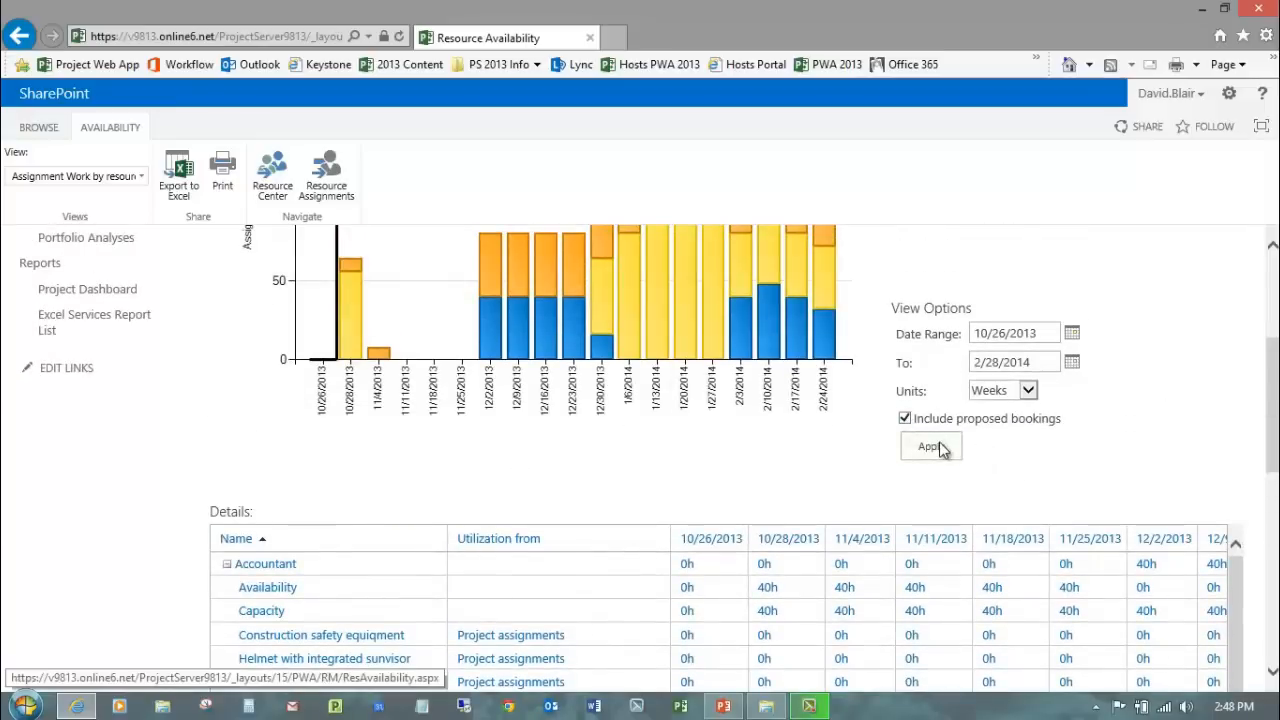
click(938, 448)
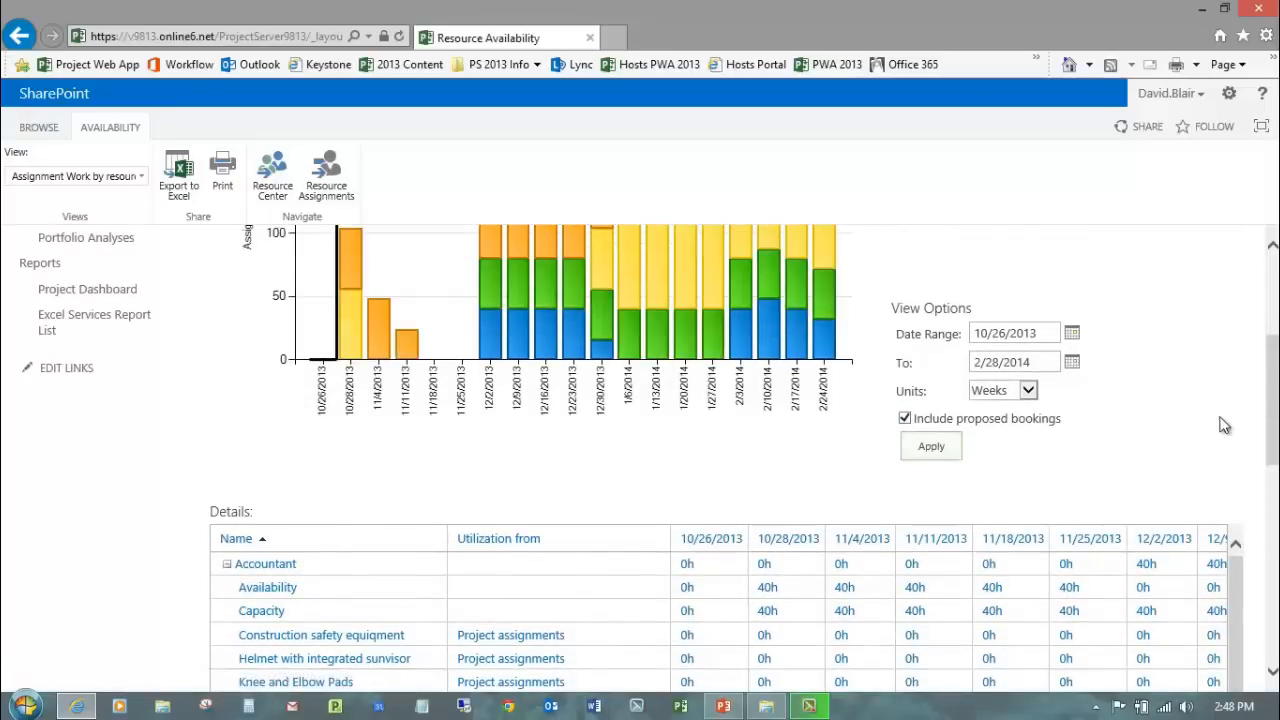
drag(1275, 410, 1275, 360)
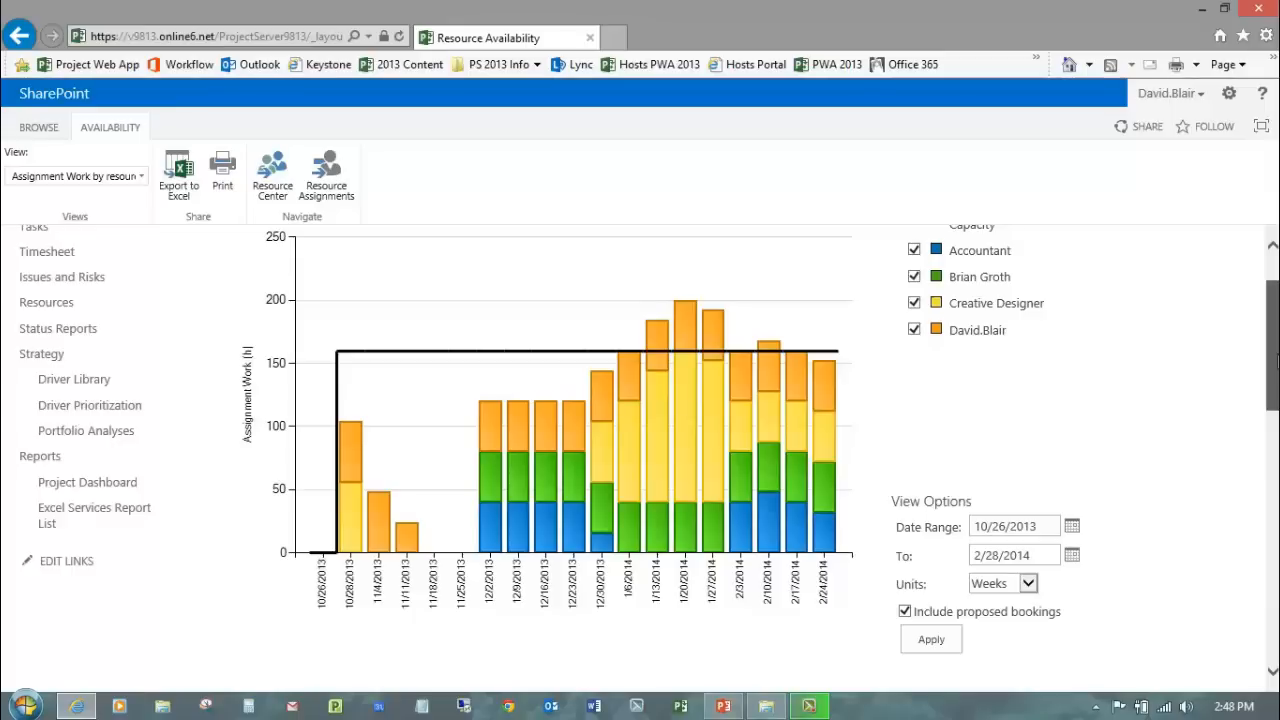
scroll(700, 460, down, 10)
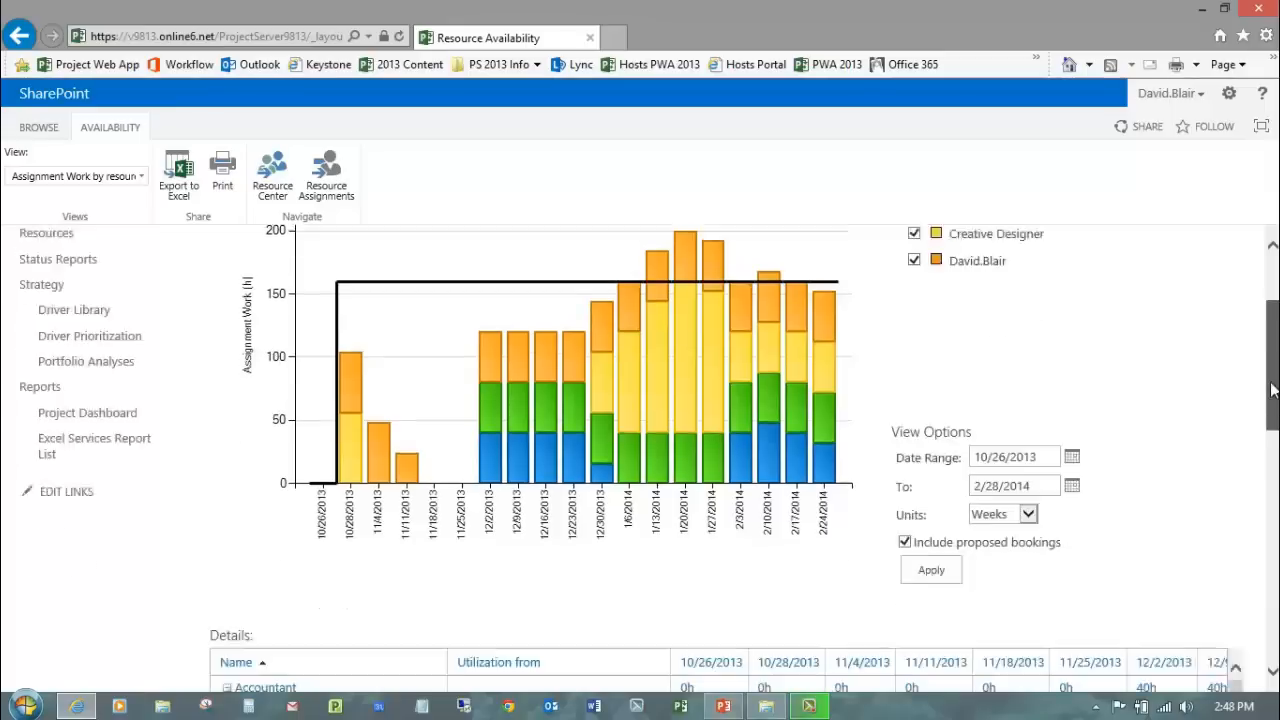
scroll(1104, 548, down, 2)
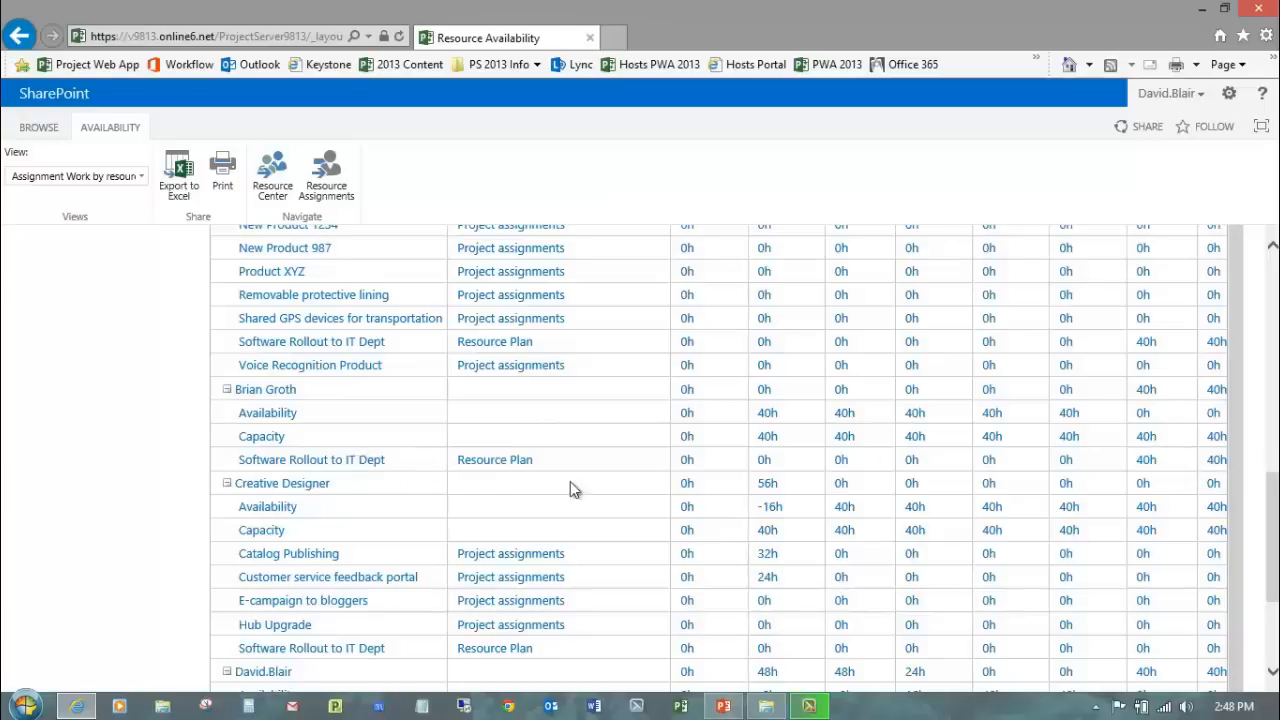
drag(1274, 568, 1274, 349)
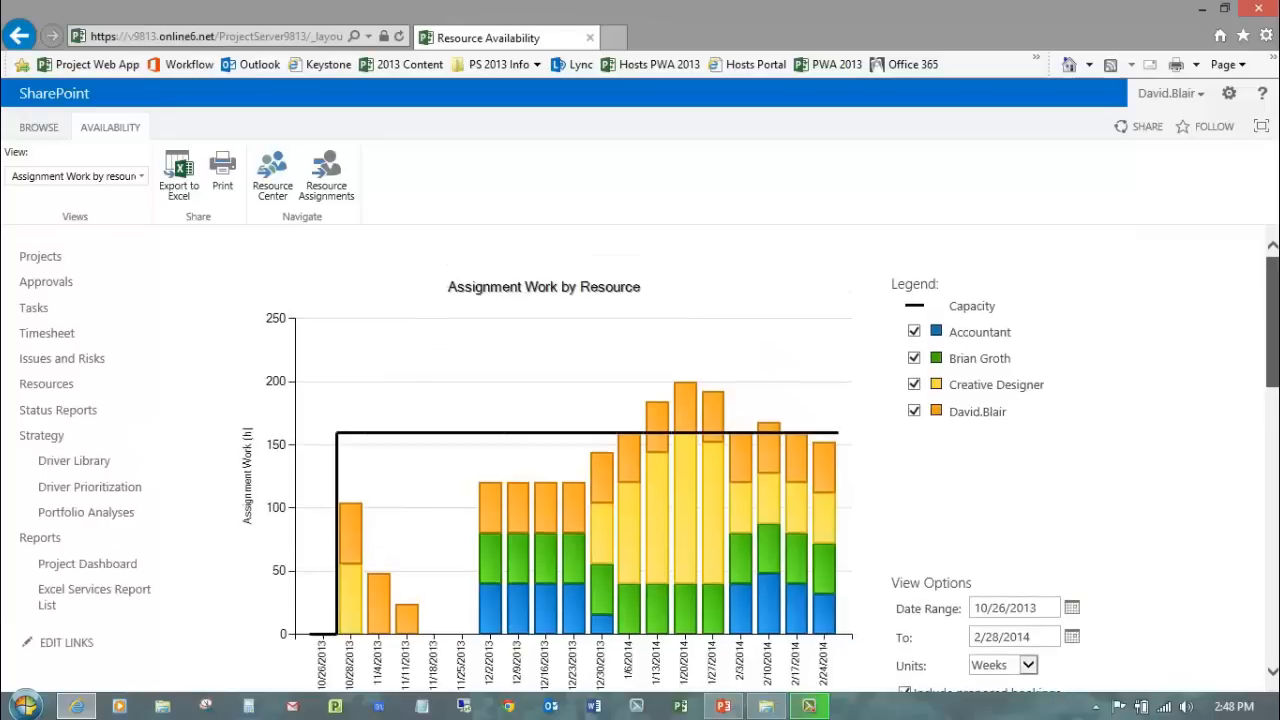